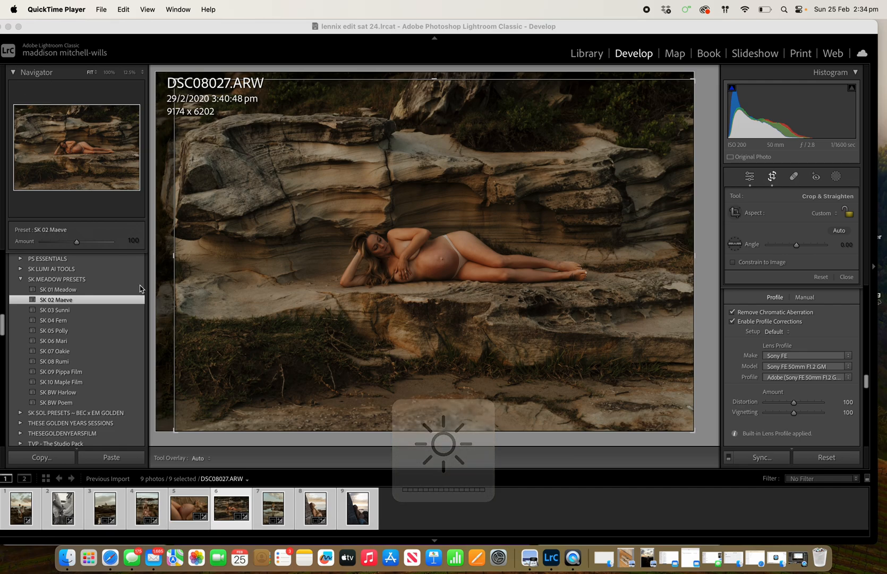
Step: Apply the SK 5 POPPY soft preset from the STORY KEEPER KINDRED PRESETS group to photo DSC08027
left_click_drag(3, 329, 3, 257)
left_click(20, 285)
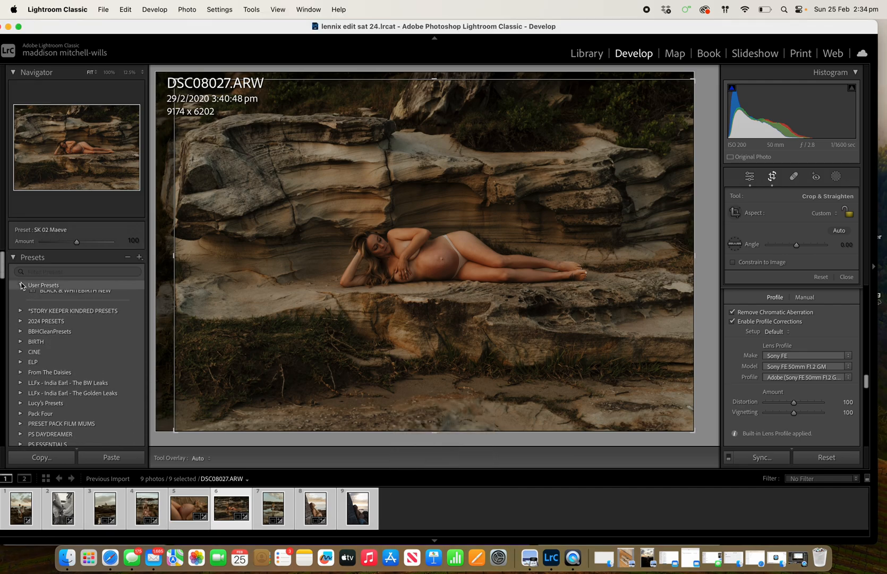
left_click(21, 316)
left_click_drag(3, 267, 2, 274)
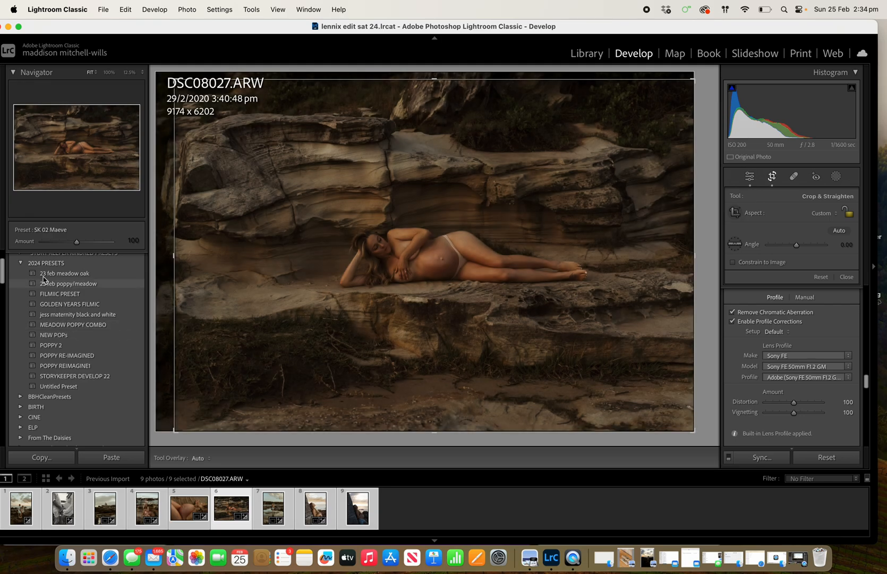
left_click(21, 263)
scroll(15, 271, "up", 2)
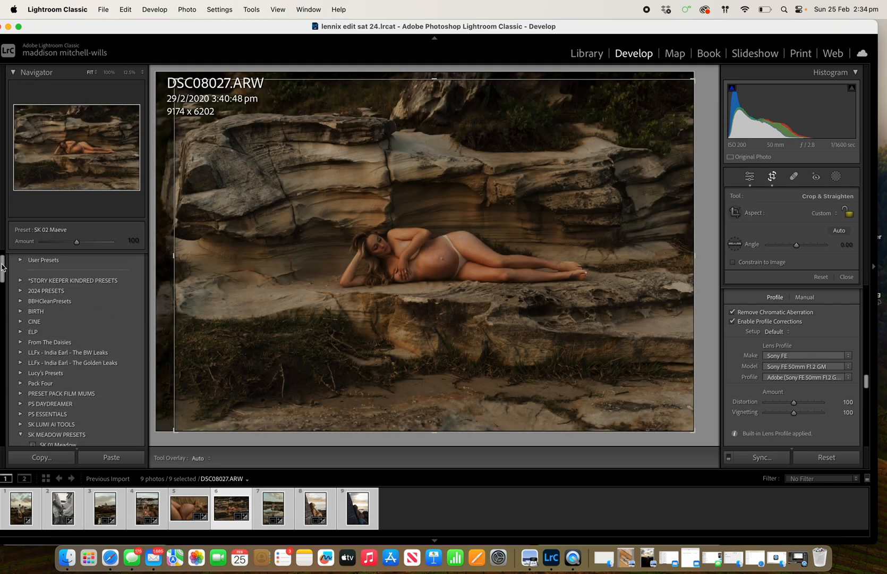
left_click(20, 281)
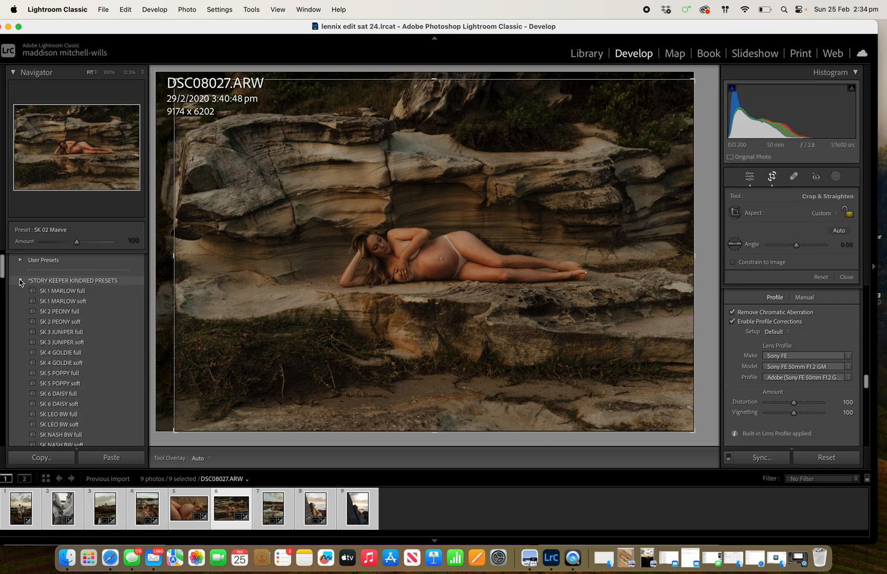
left_click(76, 375)
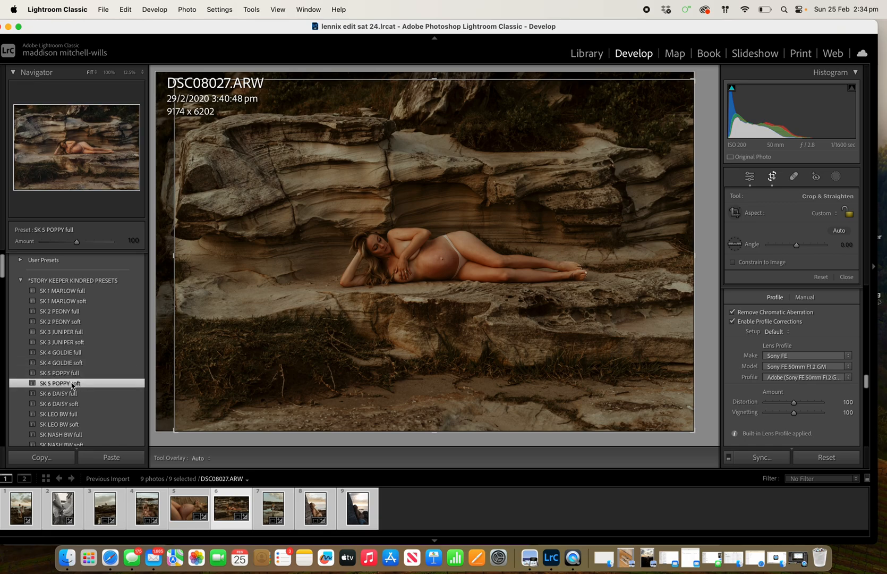
left_click(72, 383)
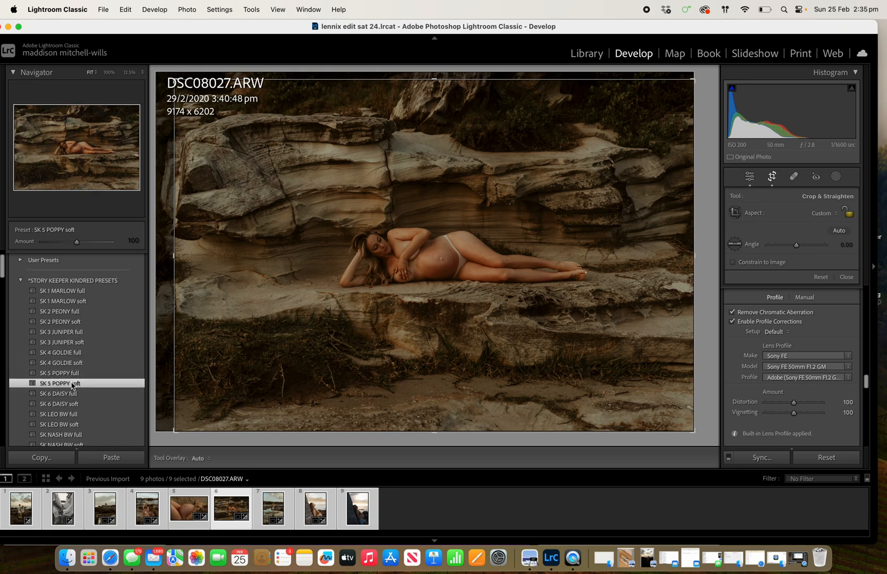
Step: Set the calibration to Blue Primary hue +11 and saturation -22, and Red Primary hue +3
left_click_drag(867, 383, 871, 444)
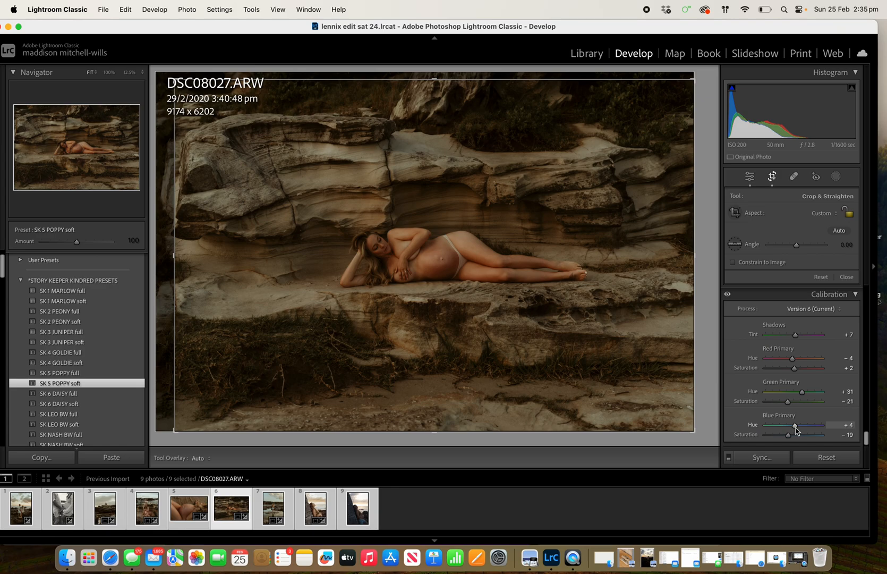
left_click_drag(796, 426, 797, 427)
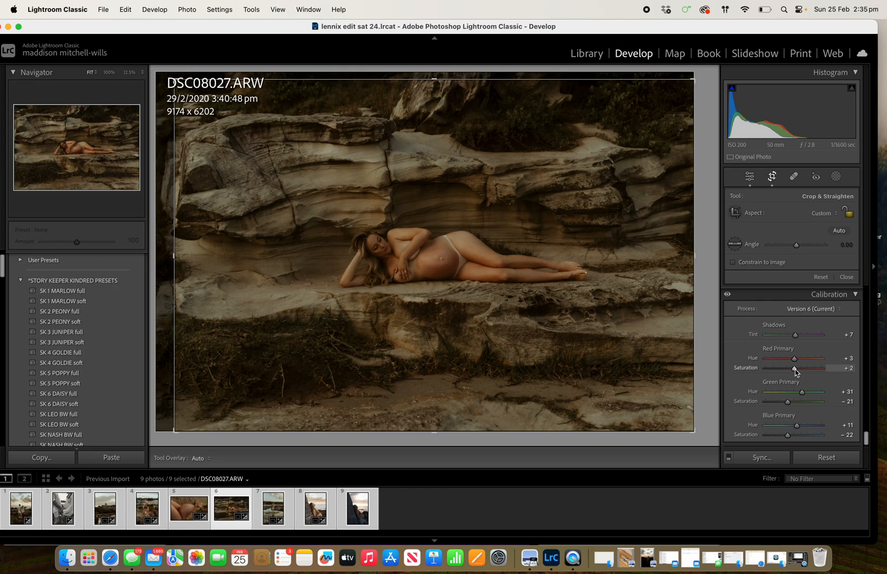
Step: Lower the grain roughness slightly and set the sharpening to Amount 71, Radius 1.8, Detail 68 and Masking 77
left_click_drag(867, 441, 867, 429)
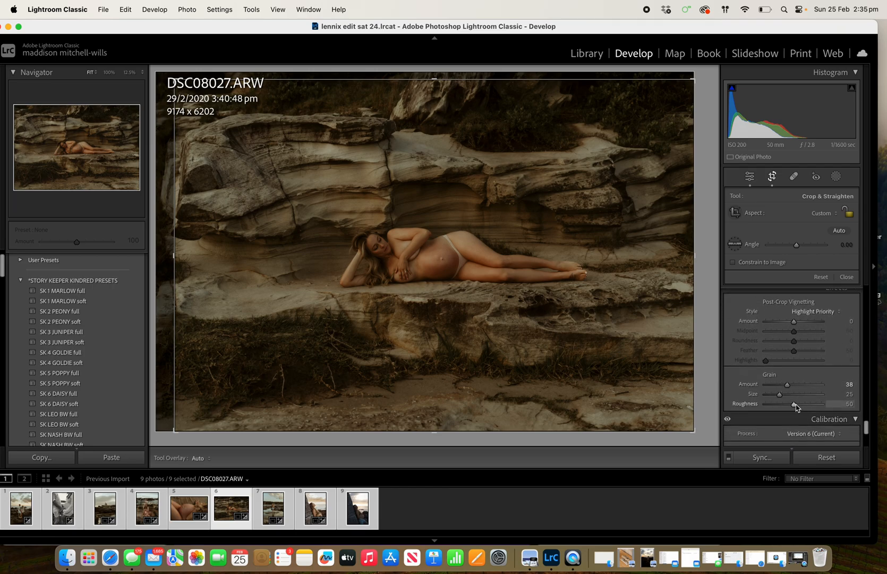
left_click_drag(794, 405, 792, 406)
scroll(865, 427, "up", 1)
left_click_drag(865, 428, 865, 362)
left_click_drag(766, 384, 792, 355)
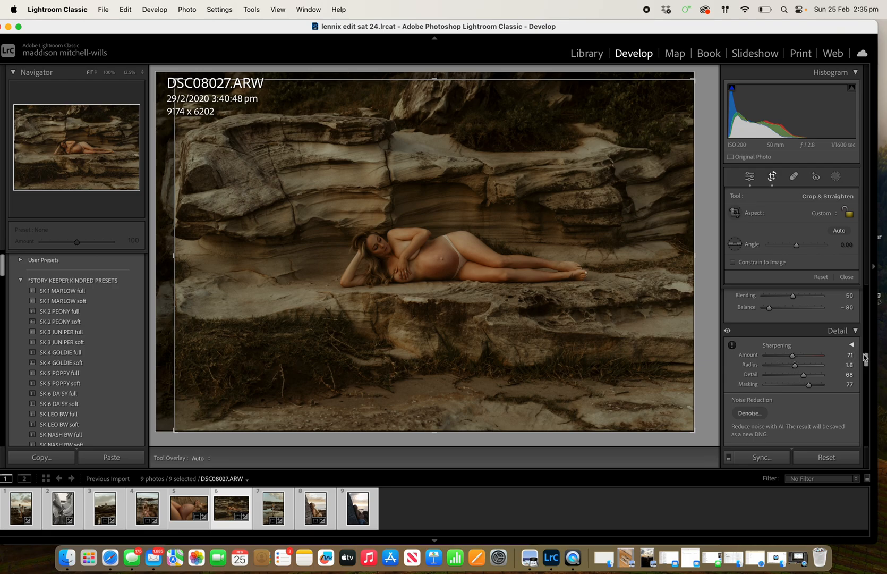
Step: Set the tone curve regions to Highlights -43, Lights +2 and Darks -5
left_click_drag(868, 362, 868, 325)
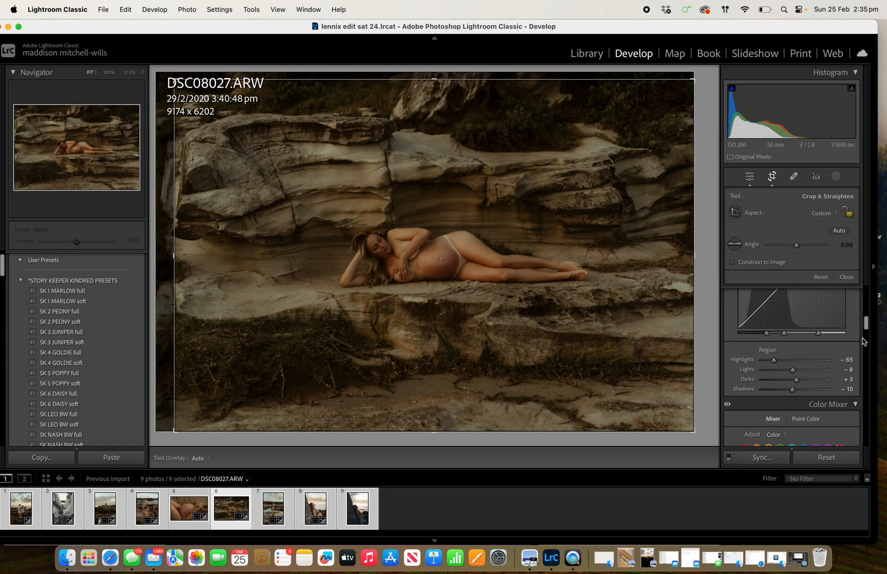
scroll(866, 323, "down", 3)
scroll(866, 322, "up", 2)
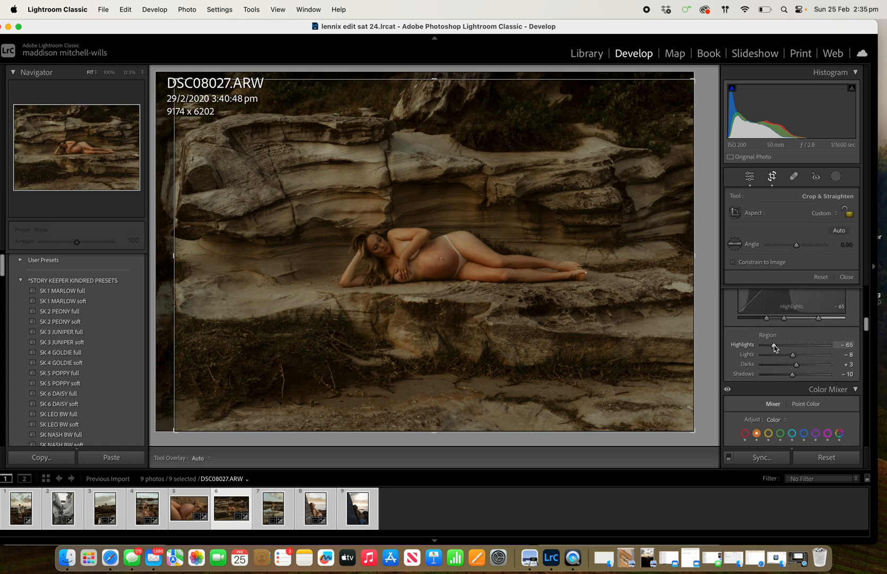
left_click_drag(776, 347, 797, 355)
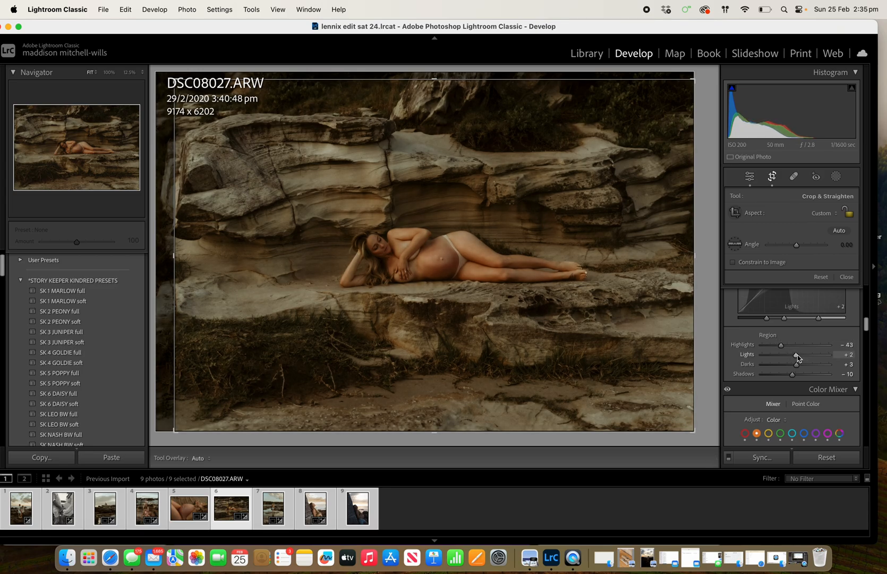
left_click_drag(799, 368, 795, 369)
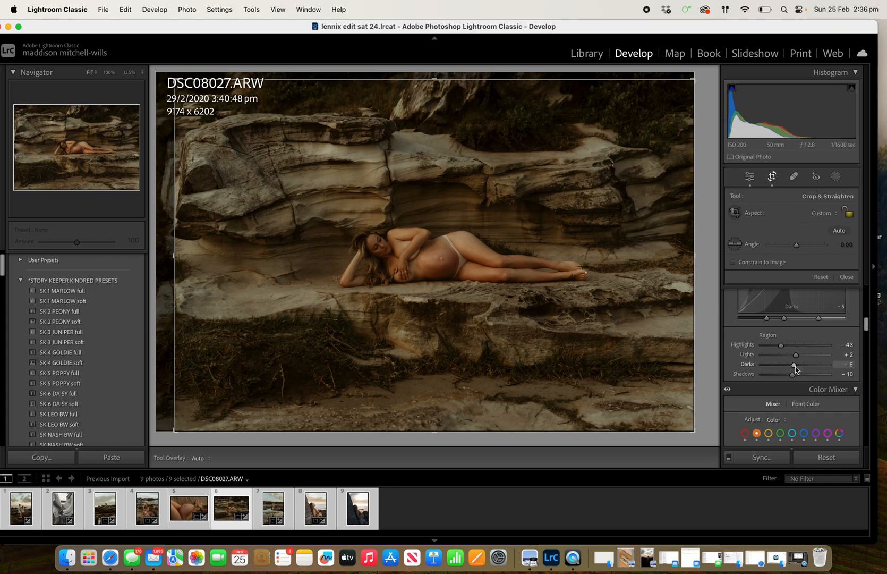
Step: Set the basic adjustments to Exposure +0.85, Highlights -99 and Tint +17
scroll(795, 372, "up", 5)
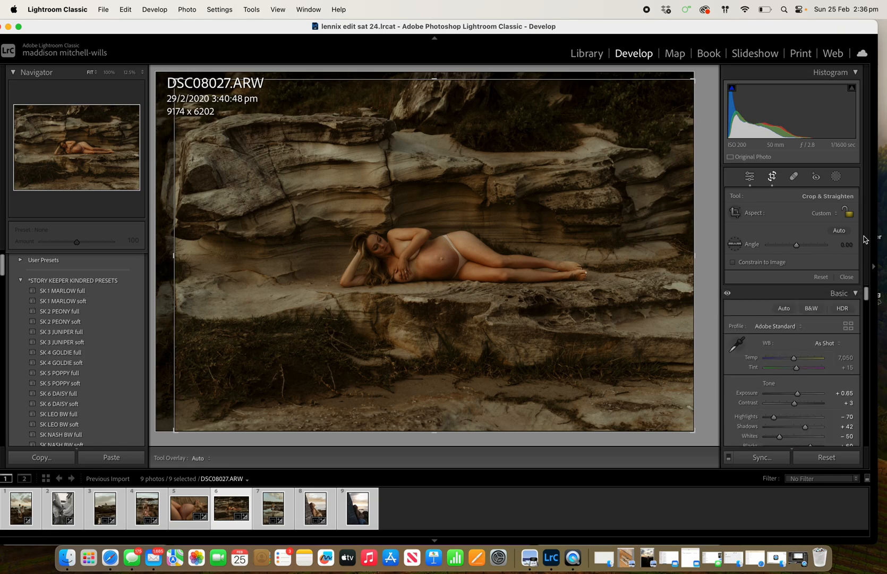
left_click_drag(797, 396, 769, 421)
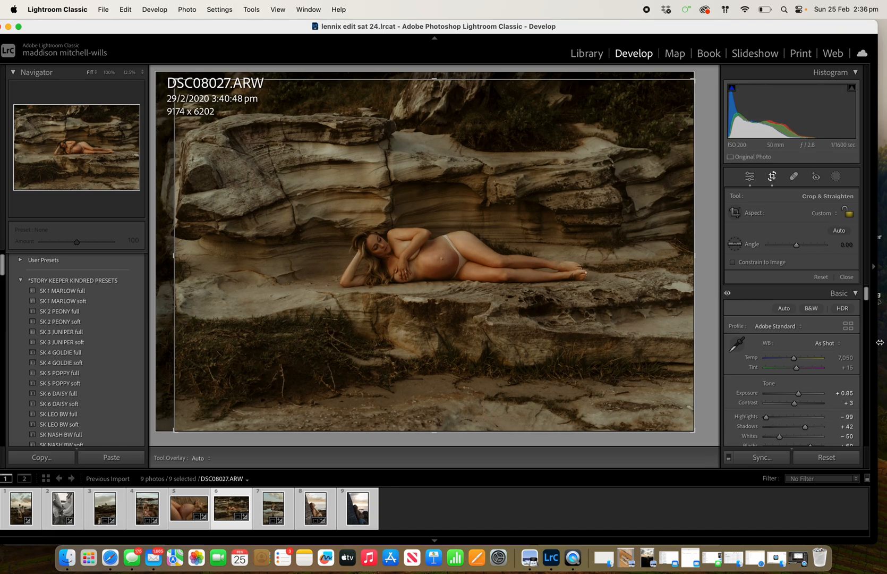
left_click_drag(798, 369, 798, 369)
Step: Apply the Hair soften texture preset from the SK LUMI AI TOOLS group
left_click(21, 280)
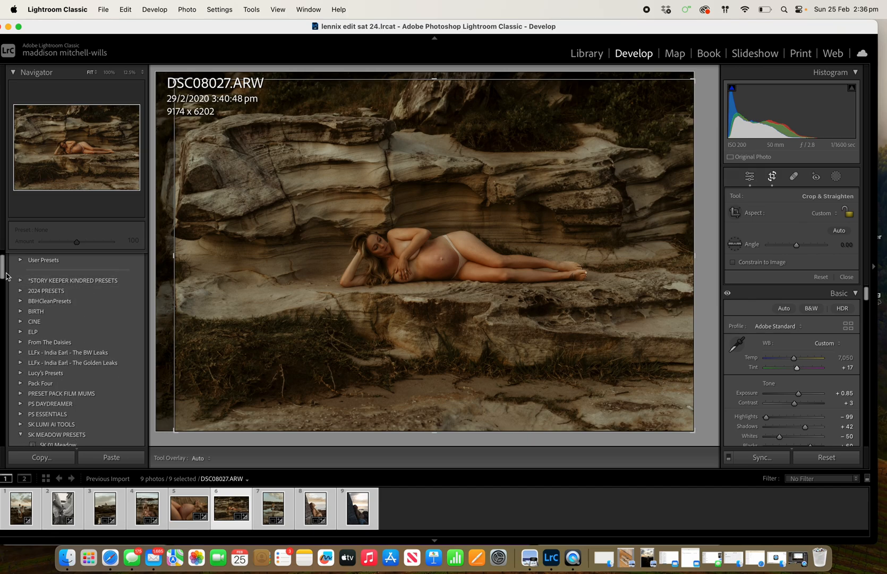
scroll(13, 292, "down", 5)
left_click(19, 300)
left_click(21, 290)
left_click_drag(3, 275, 2, 287)
left_click(55, 317)
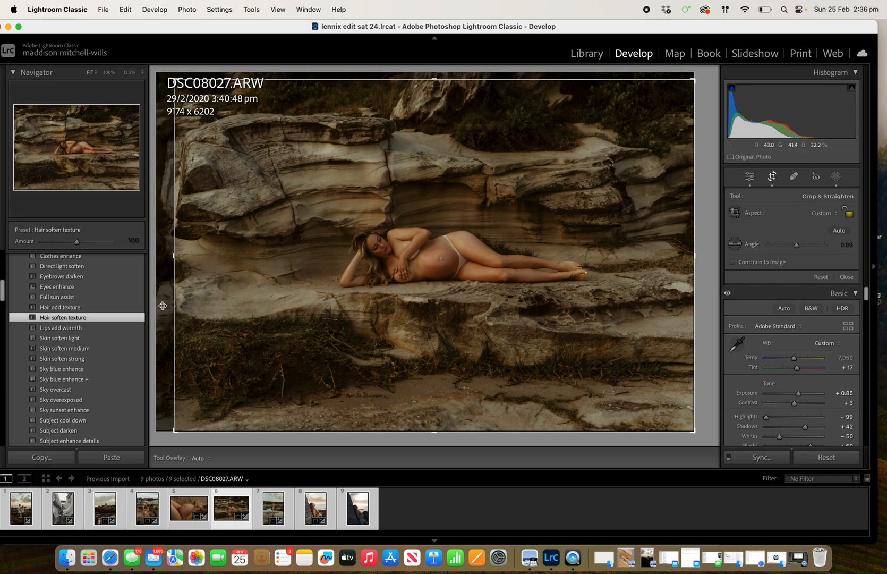
Step: Apply the Subject pop & brighten preset and reduce its amount to 56
left_click_drag(2, 296, 2, 309)
left_click(95, 358)
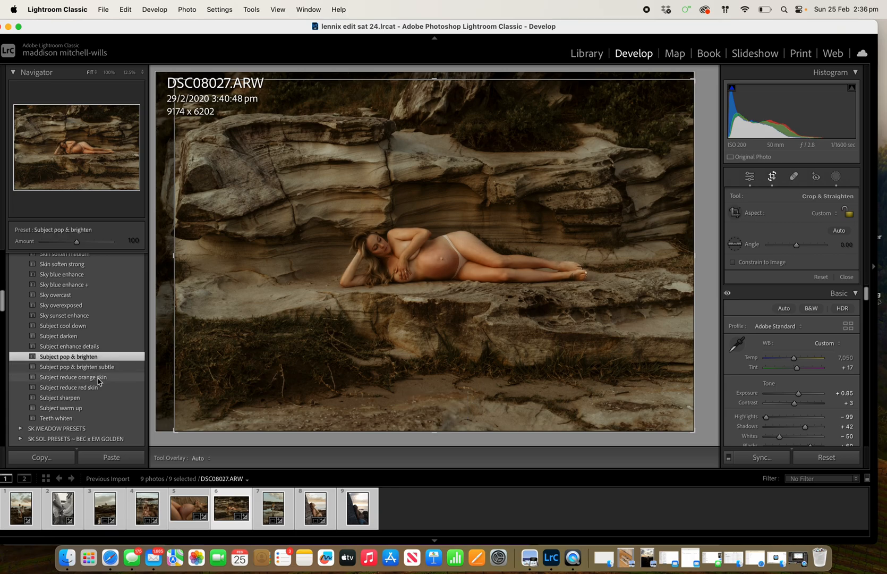
mouse_move(76, 244)
left_mouse_down()
mouse_move(88, 244)
mouse_move(63, 244)
left_mouse_up()
Step: Straighten the photo to an angle of 0.37, trim the crop's left edge slightly and reposition the image within it
left_click(772, 176)
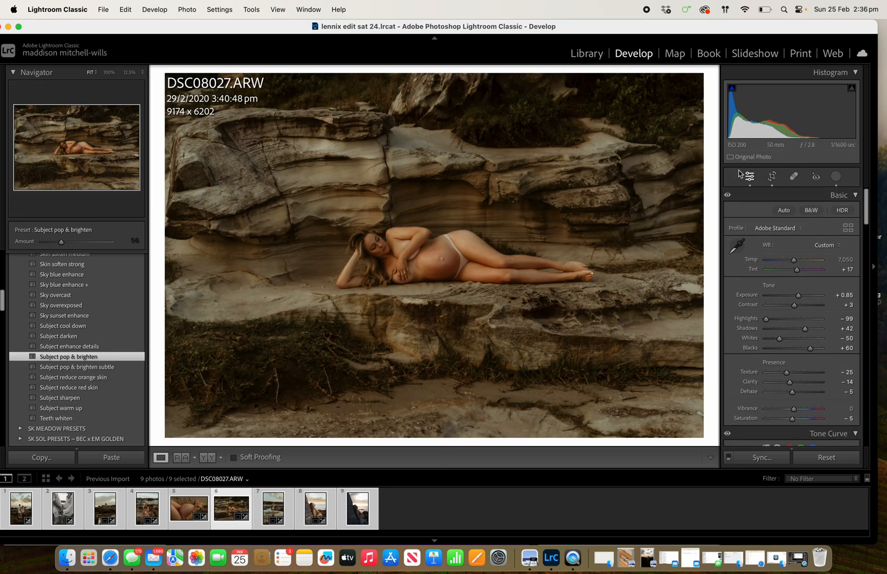
left_click(773, 177)
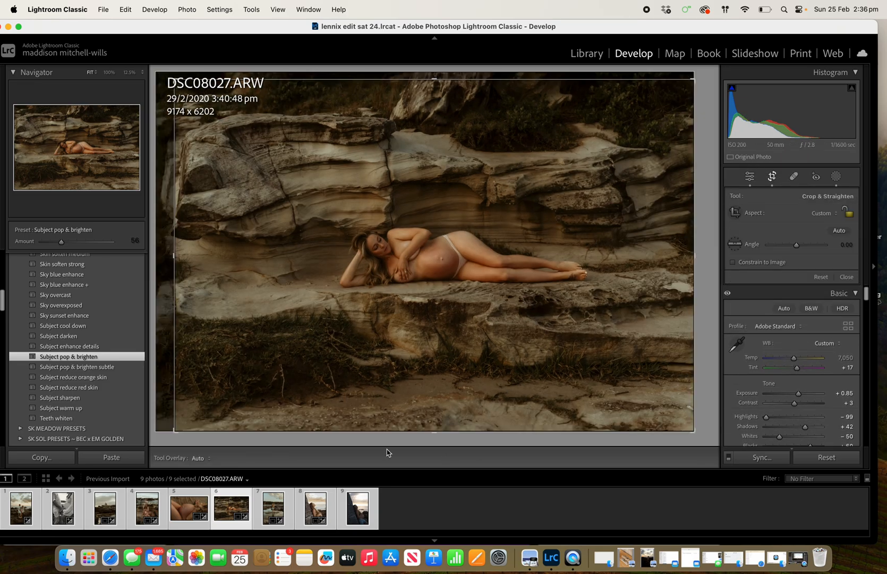
left_click_drag(420, 439, 418, 440)
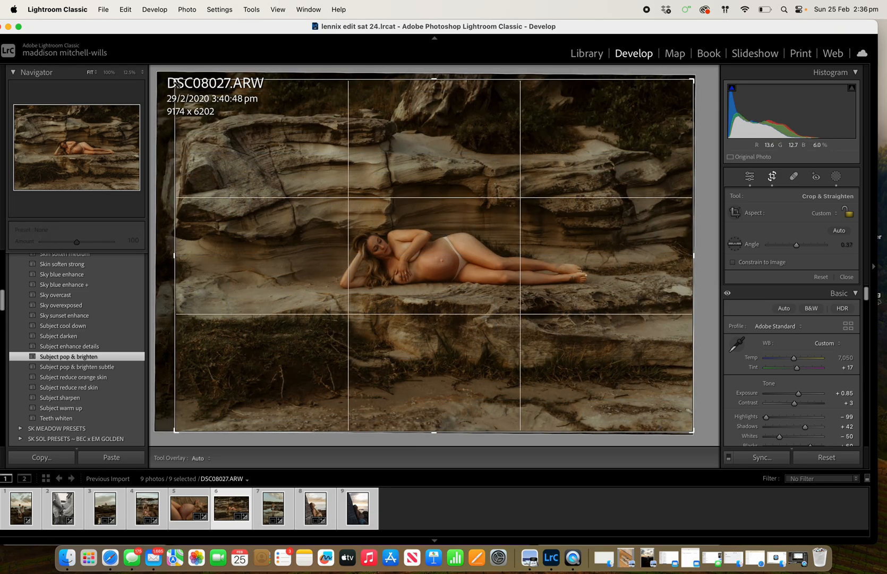
left_click_drag(177, 84, 179, 84)
left_click_drag(401, 251, 397, 253)
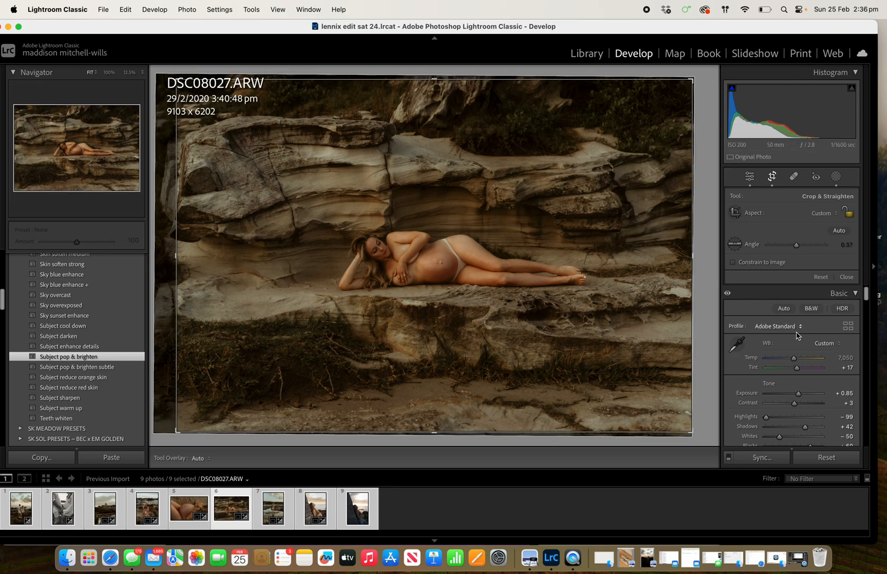
Step: Switch to photo DSC07968 of the woman seated on sand and apply the SK 02 Maeve preset from SK MEADOW PRESETS
left_click(148, 510)
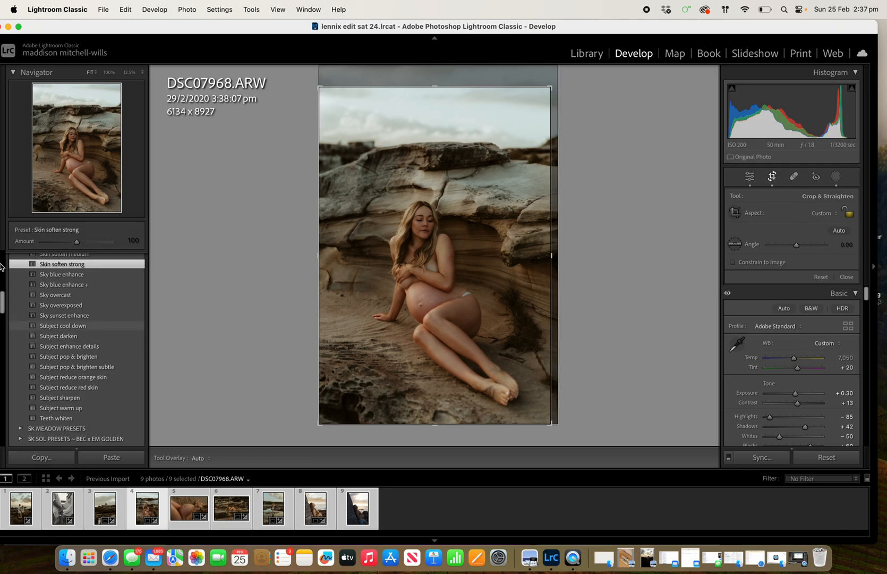
scroll(4, 292, "up", 5)
left_click_drag(2, 295, 7, 316)
left_click(21, 332)
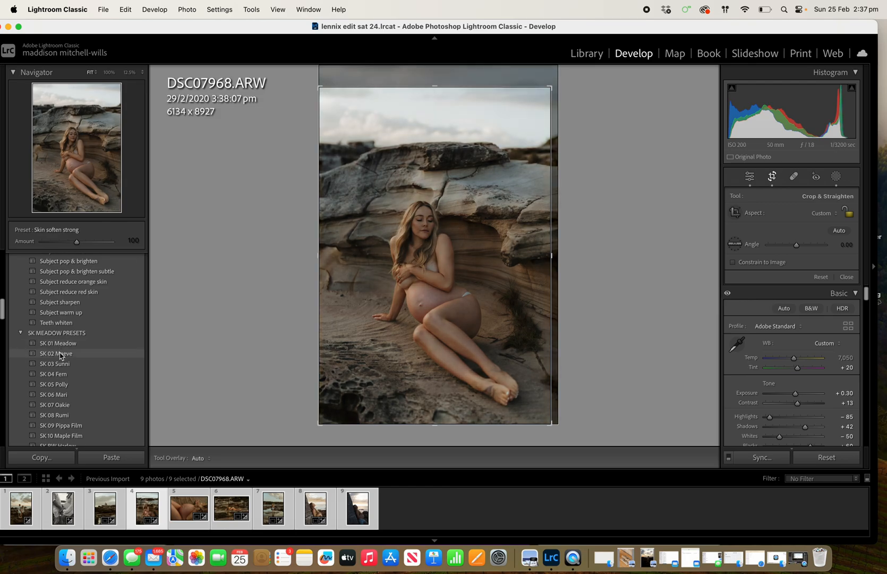
left_click(61, 354)
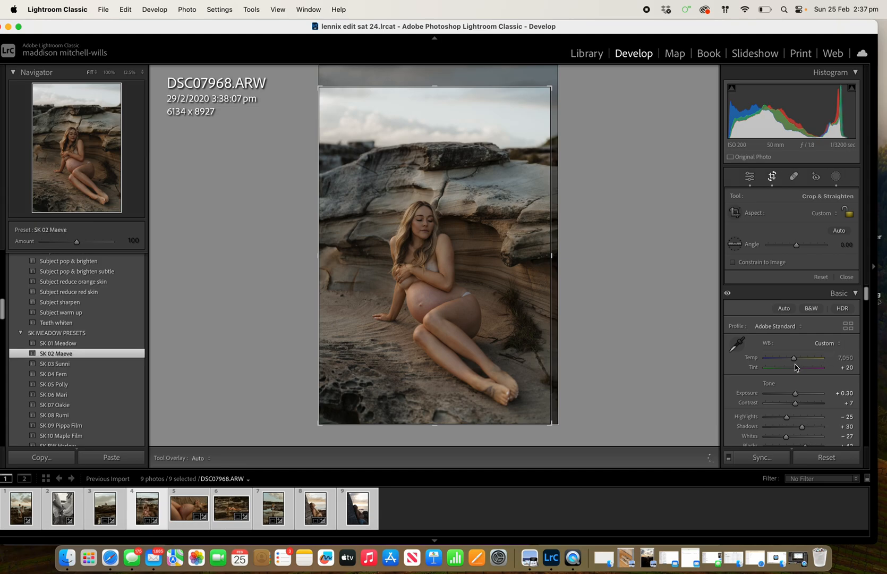
Step: Set the seated portrait's Temp to 9,634, Exposure to +0.45, Highlights to -43, Shadows to +49 and Blacks to +37
left_click_drag(796, 360, 805, 360)
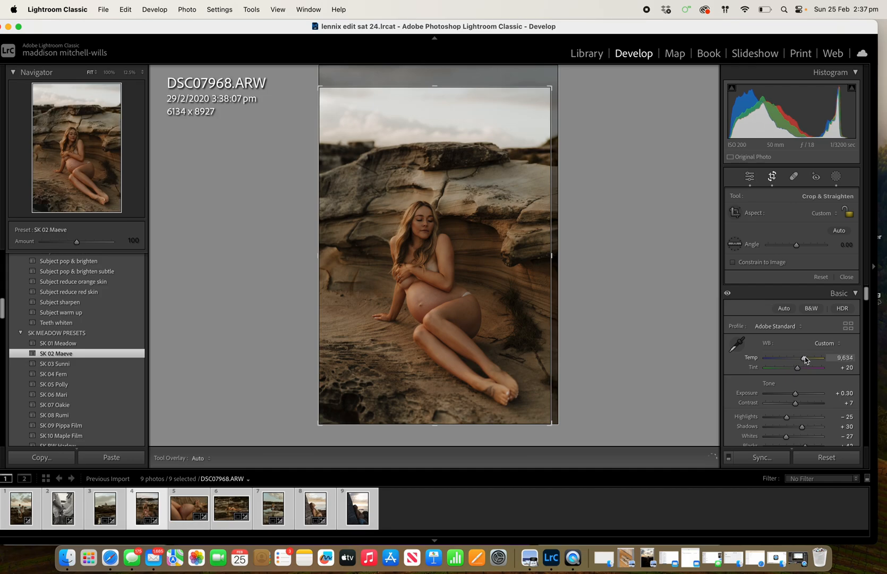
left_click_drag(802, 427, 809, 427)
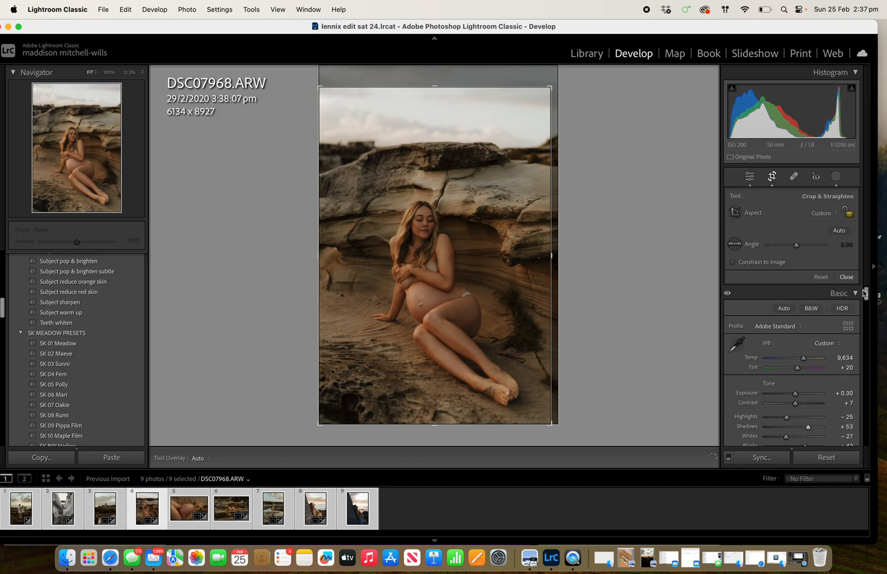
scroll(864, 294, "down", 1)
left_click_drag(788, 392, 804, 421)
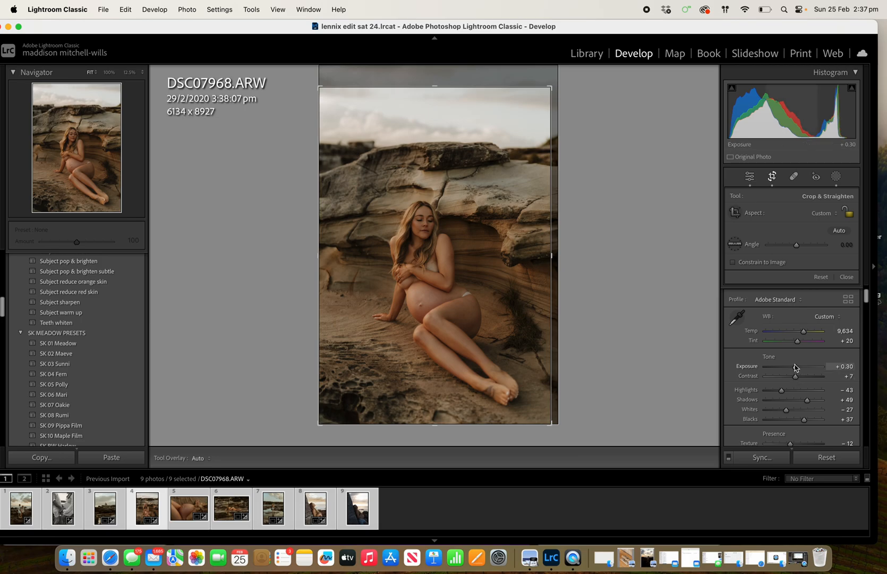
mouse_move(796, 367)
left_mouse_down()
mouse_move(813, 366)
mouse_move(797, 367)
left_mouse_up()
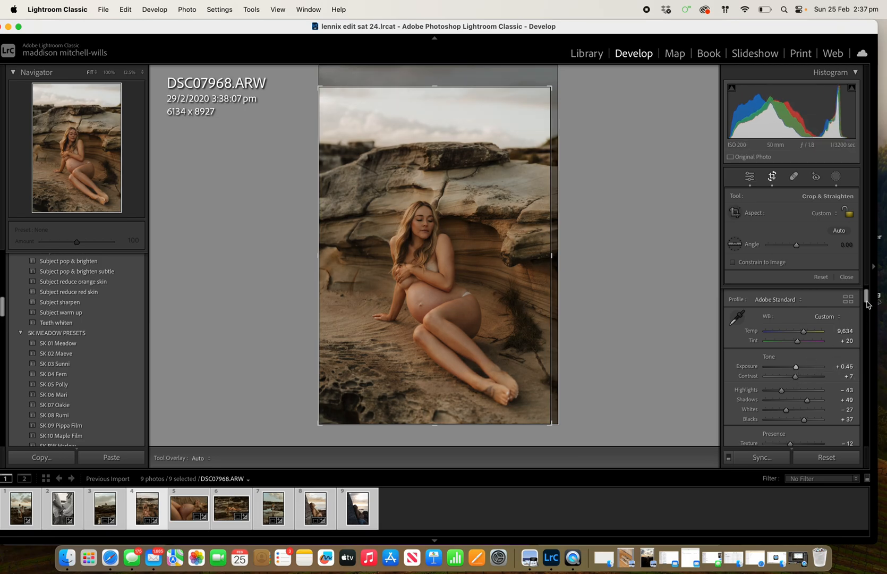
Step: Set the Darks region of the tone curve to -9
left_click_drag(866, 300, 865, 313)
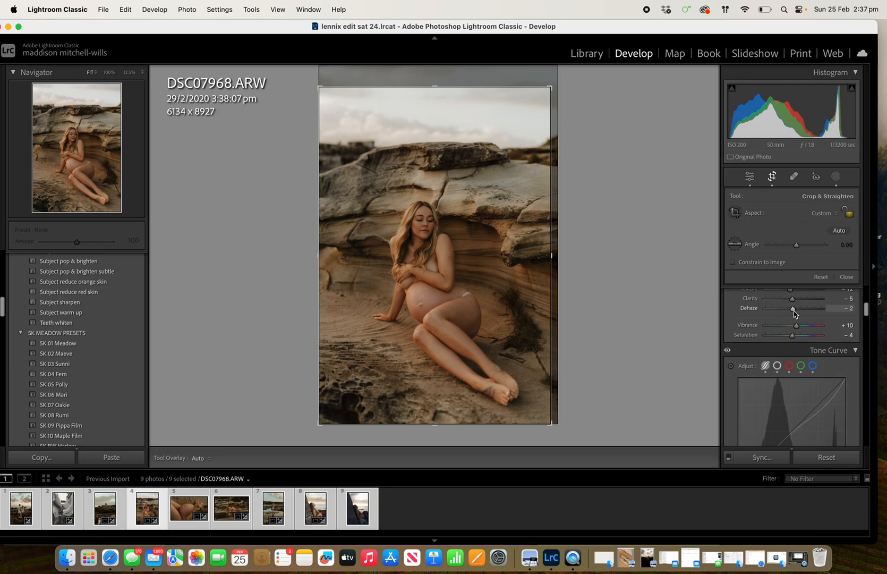
left_click_drag(866, 310, 868, 326)
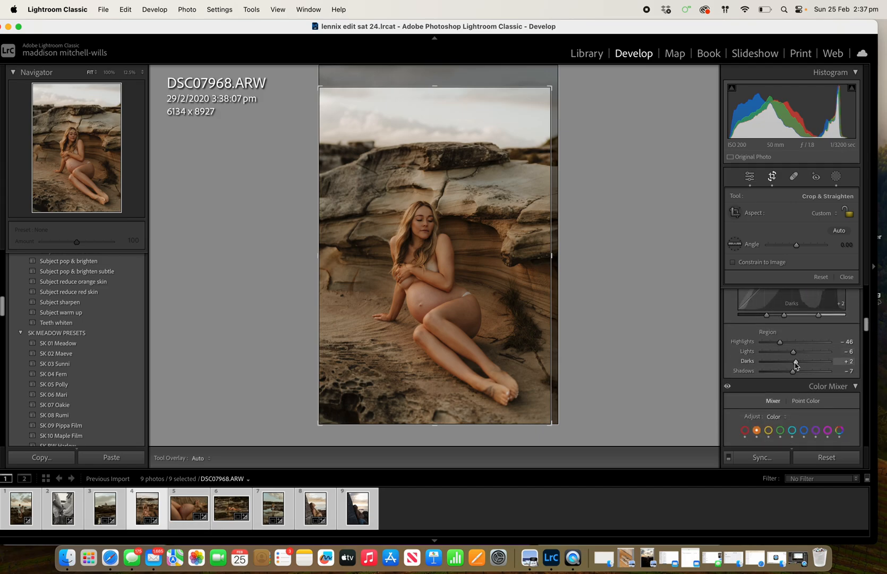
left_click_drag(796, 364, 793, 365)
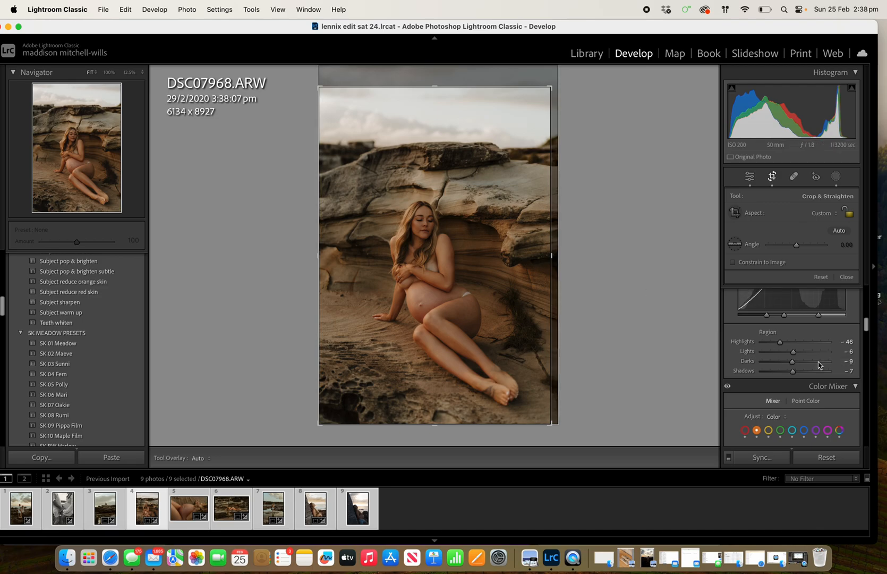
Step: Increase the Luminance amount in the manual noise reduction for the seated portrait
left_click_drag(865, 332, 871, 372)
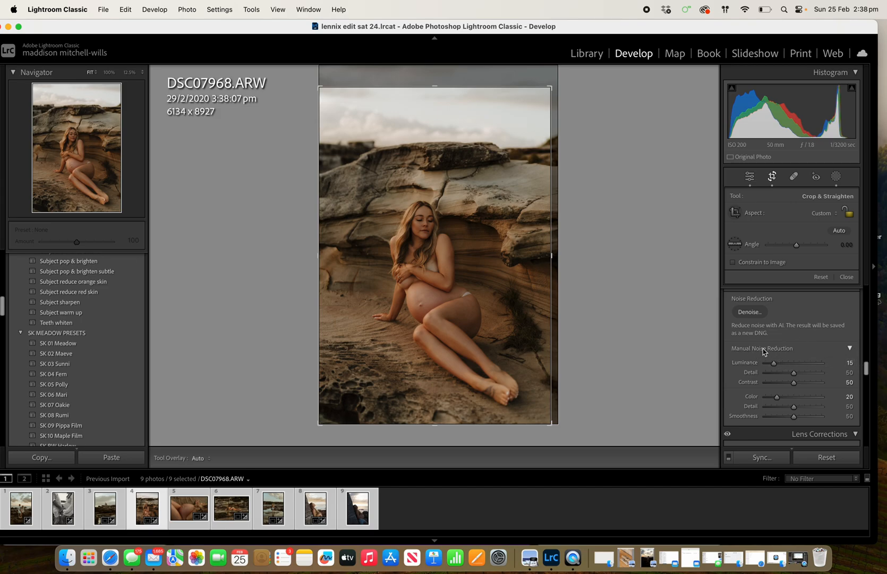
mouse_move(775, 363)
left_mouse_down()
mouse_move(809, 364)
mouse_move(791, 361)
left_mouse_up()
mouse_move(866, 371)
left_mouse_down()
mouse_move(870, 394)
mouse_move(866, 385)
left_mouse_up()
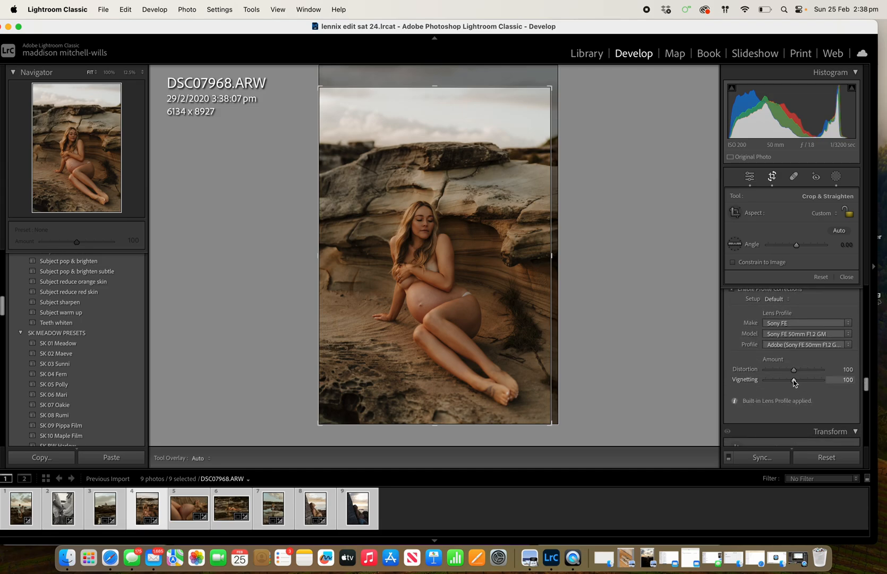
Step: Set the seated portrait's lens profile Vignetting amount to 63 and fine-tune the Blue Primary hue in Calibration
mouse_move(794, 382)
left_mouse_down()
mouse_move(829, 381)
mouse_move(747, 384)
mouse_move(783, 380)
left_mouse_up()
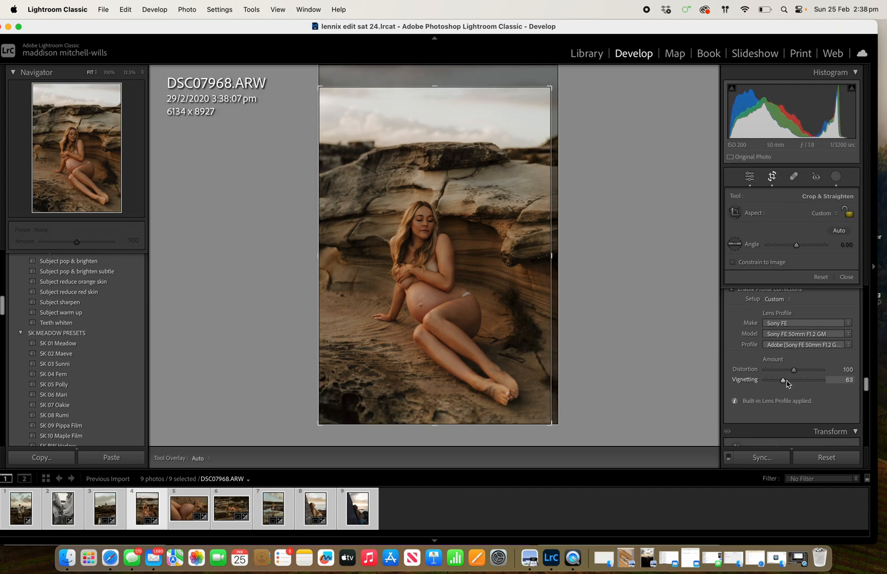
left_click_drag(866, 385, 872, 441)
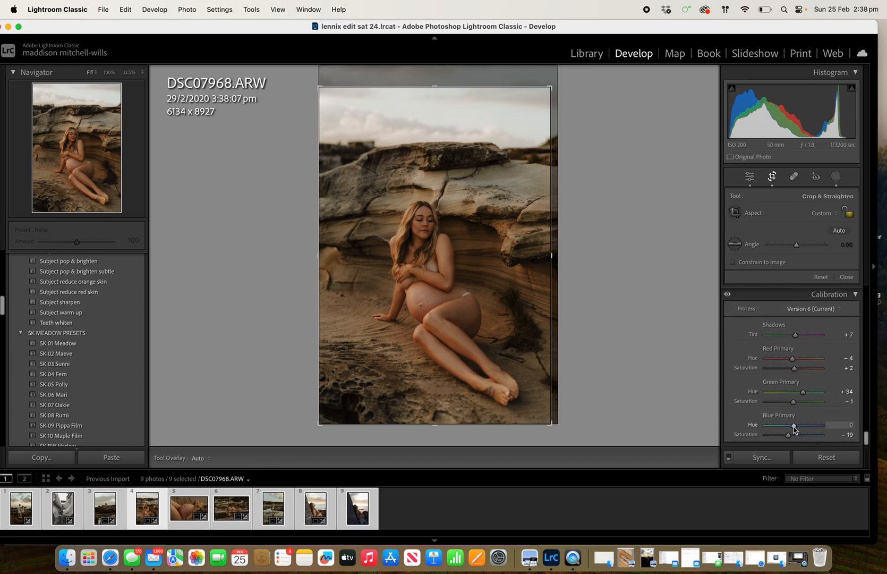
left_click_drag(795, 429, 796, 430)
left_click_drag(867, 439, 864, 215)
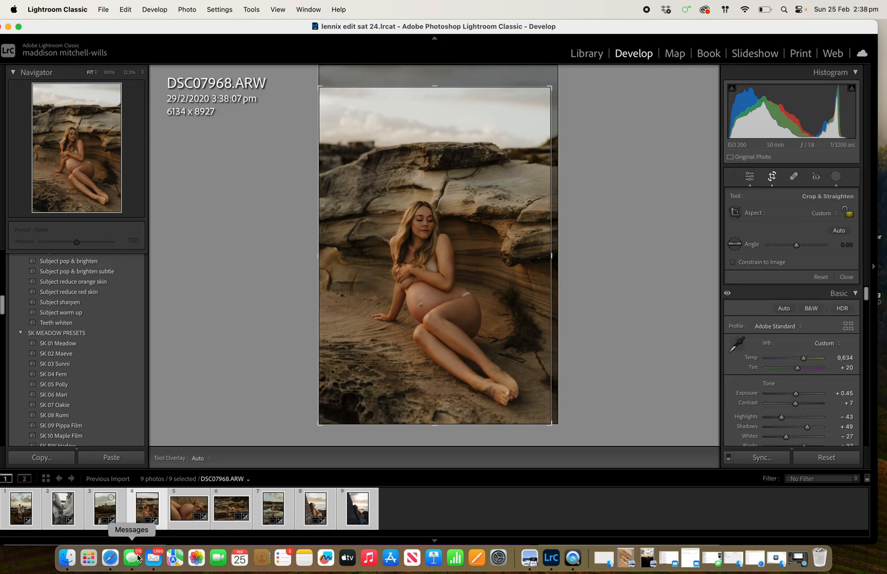
Step: Switch to photo DSC08166 of the woman leaning on the rock and apply the SK 10 Maple Film preset
left_click(358, 511)
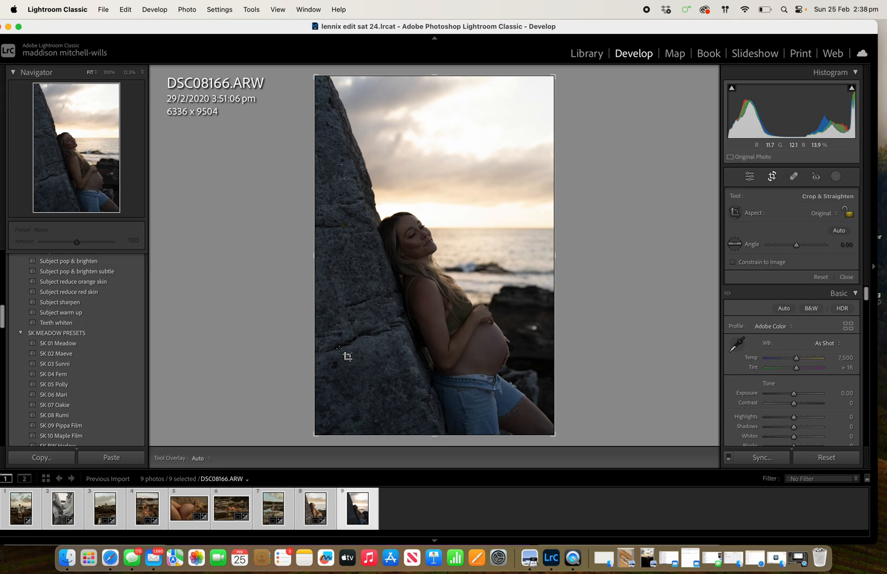
left_click(72, 433)
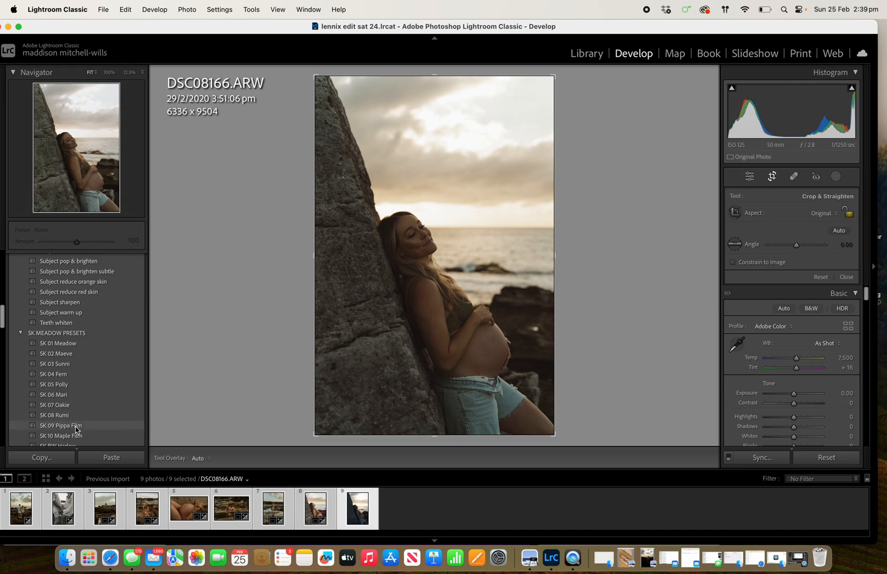
left_click(76, 426)
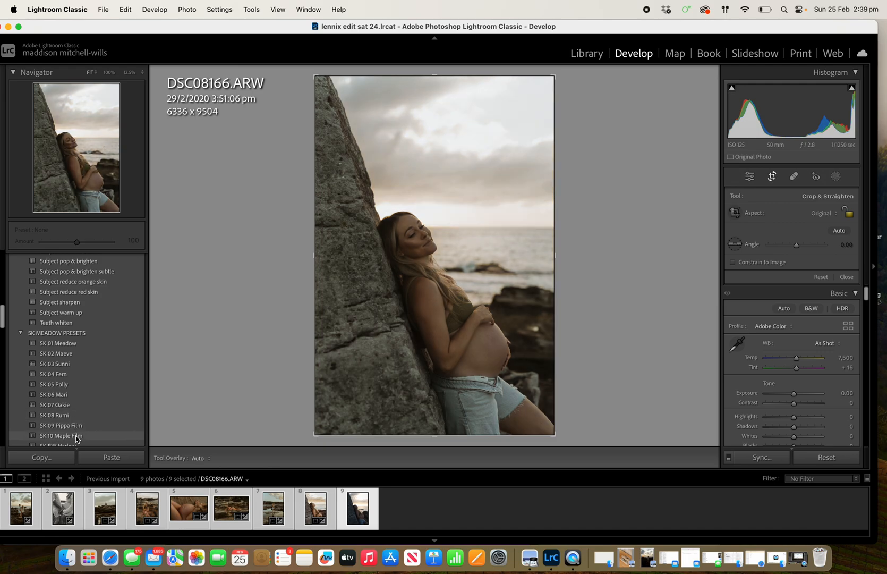
left_click(74, 435)
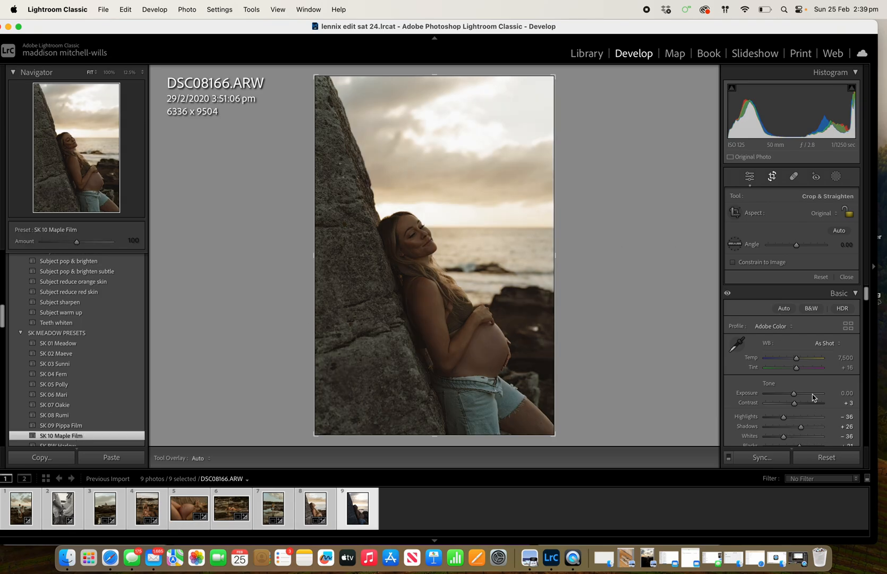
key("super+z")
Step: Set the leaning portrait's Exposure to +0.90, Temp to 9,322 and Tint to +22
left_click_drag(799, 395, 799, 395)
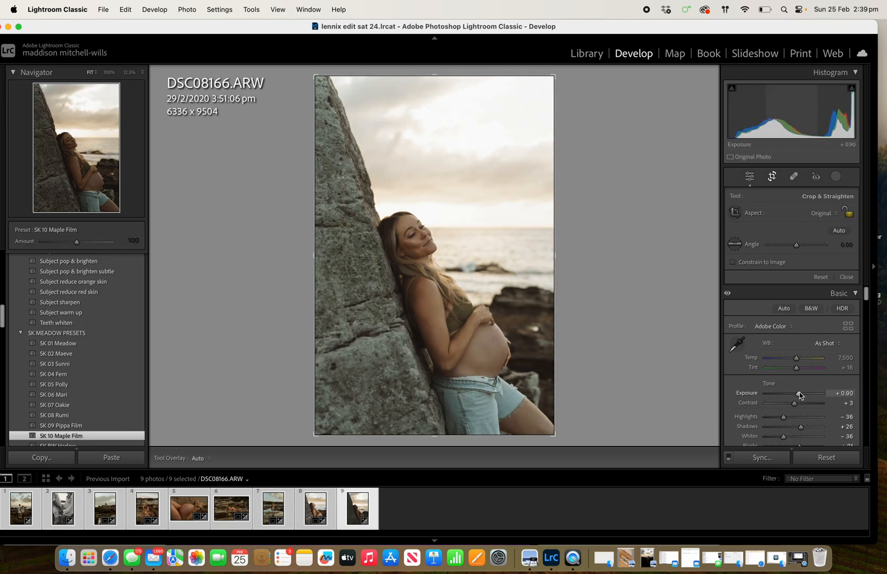
left_click_drag(796, 358, 805, 360)
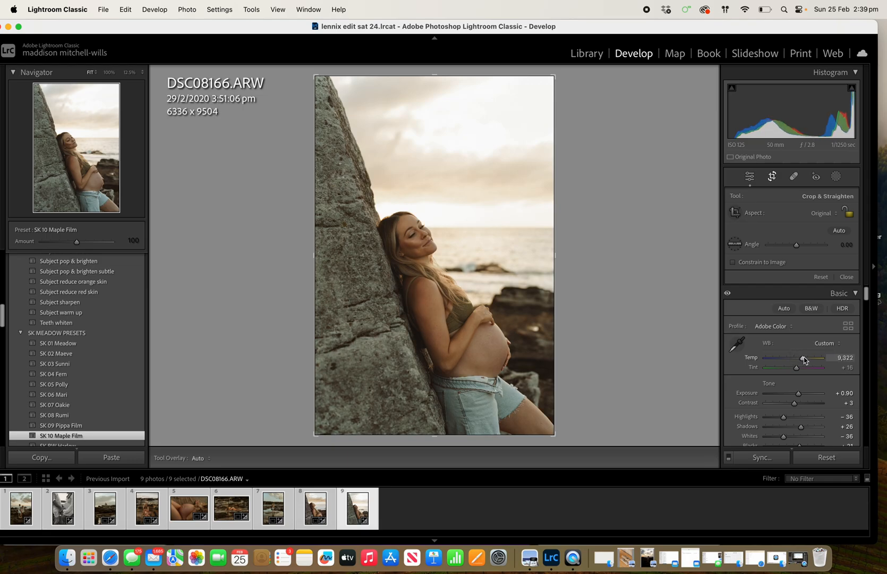
left_click_drag(797, 373, 798, 373)
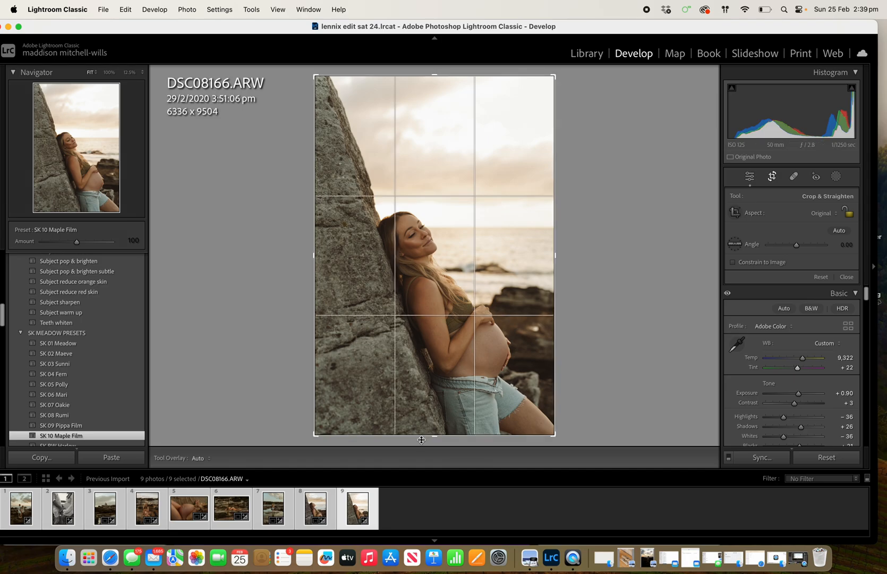
Step: Straighten the leaning portrait to an angle of -0.40 and set its grain Amount to 54 and Size to 46
left_click_drag(424, 439, 425, 440)
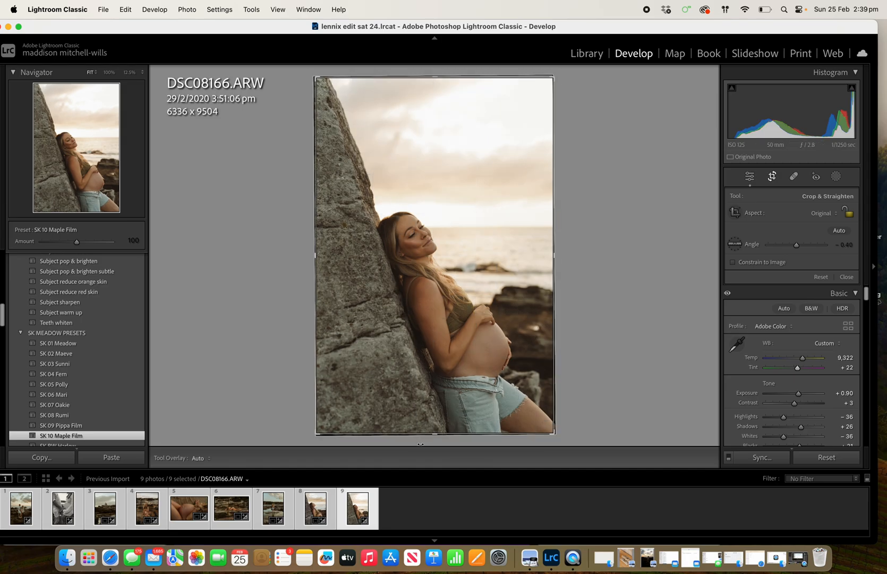
left_click_drag(867, 289, 871, 435)
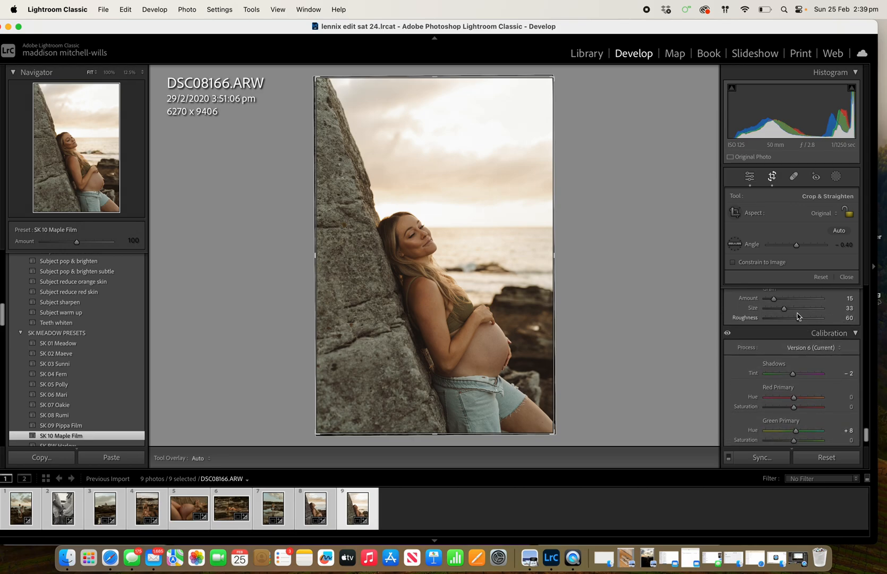
left_click_drag(776, 300, 793, 309)
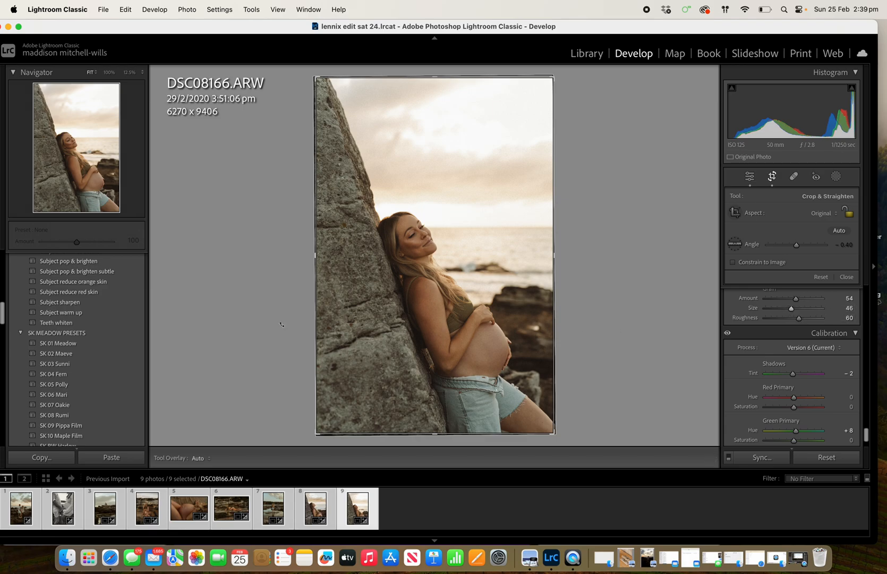
Step: Switch to the black-and-white couple photo DSC07659 and apply the DREAM 08 - 1970s+ preset from PS DAYDREAMER
left_click(20, 332)
left_click_drag(1, 319, 1, 316)
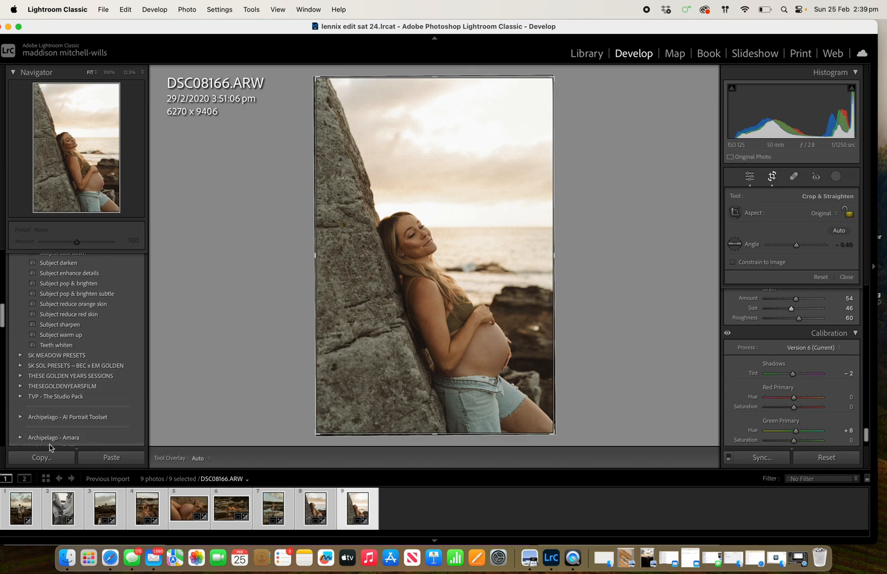
left_click(65, 512)
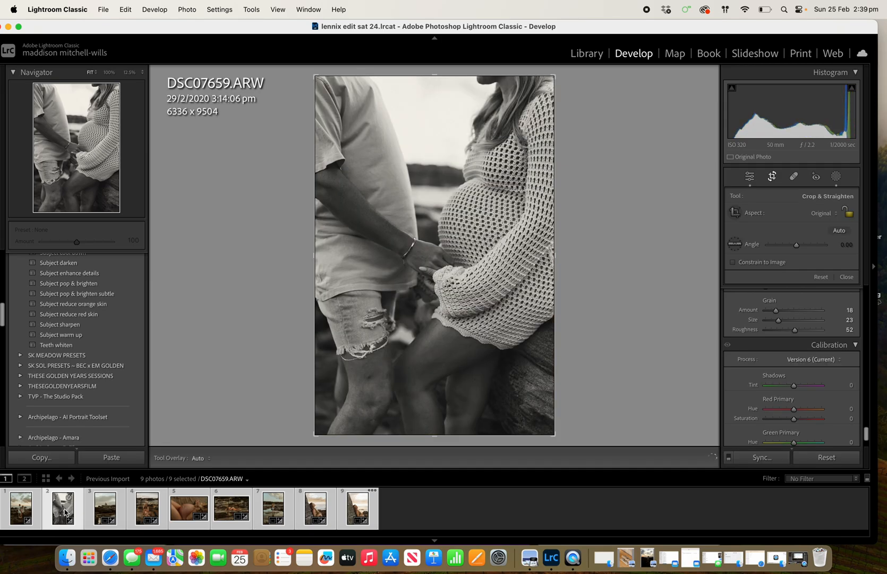
left_click_drag(1, 319, 2, 282)
left_click(20, 380)
left_click(20, 359)
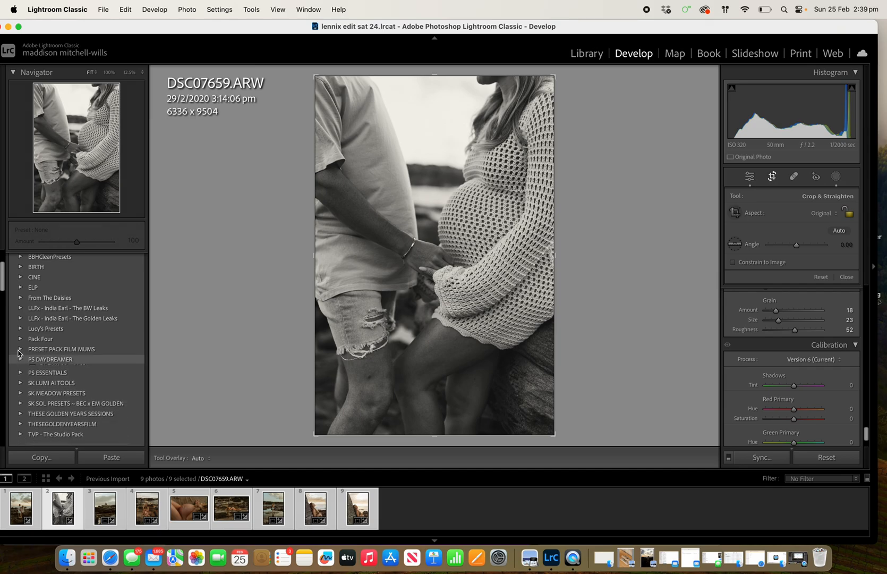
left_click_drag(3, 267, 3, 281)
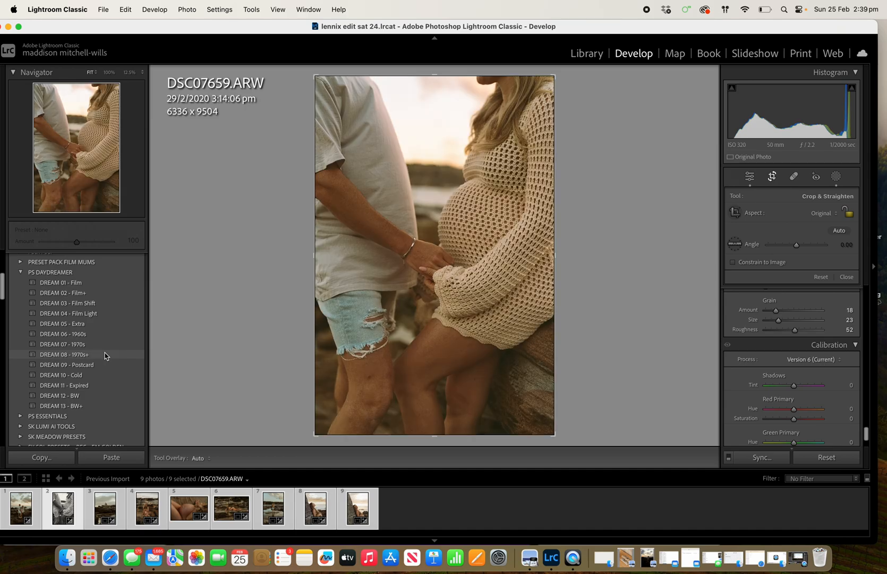
left_click(106, 354)
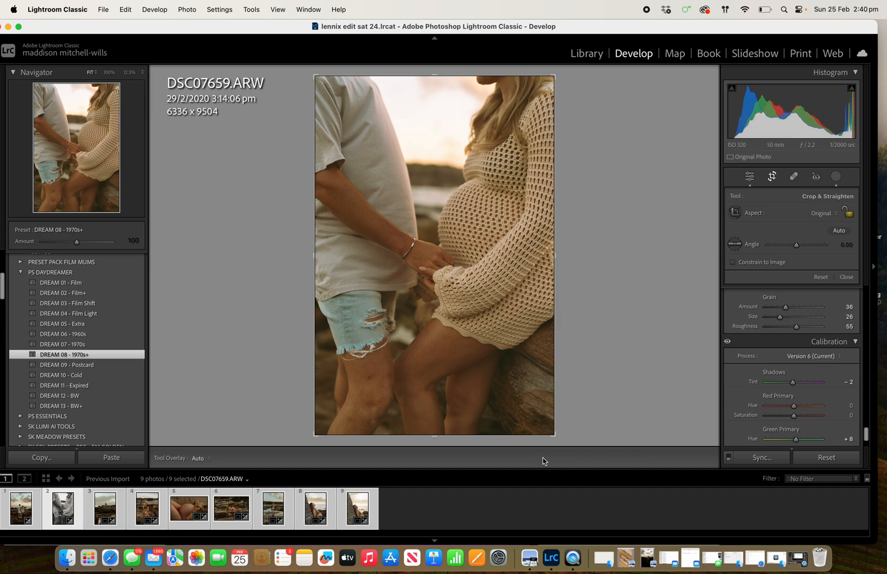
Step: Set the couple photo's Shadows to +15 and Temp to 6,537
left_click_drag(867, 431, 865, 287)
left_click_drag(782, 407, 798, 429)
left_click_drag(794, 360, 792, 362)
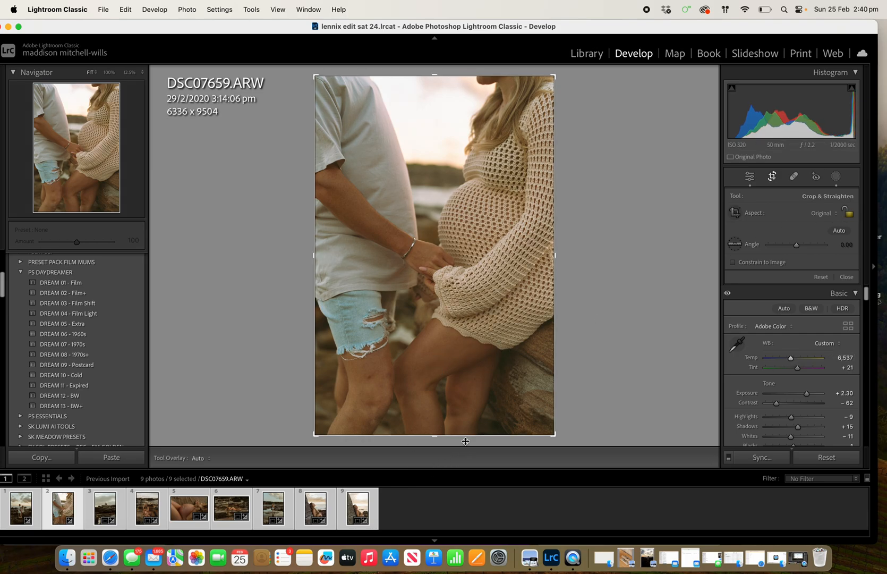
Step: Rotate the couple photo's crop to -1.48 and heal a spot on the man's knee
left_click_drag(425, 450, 417, 444)
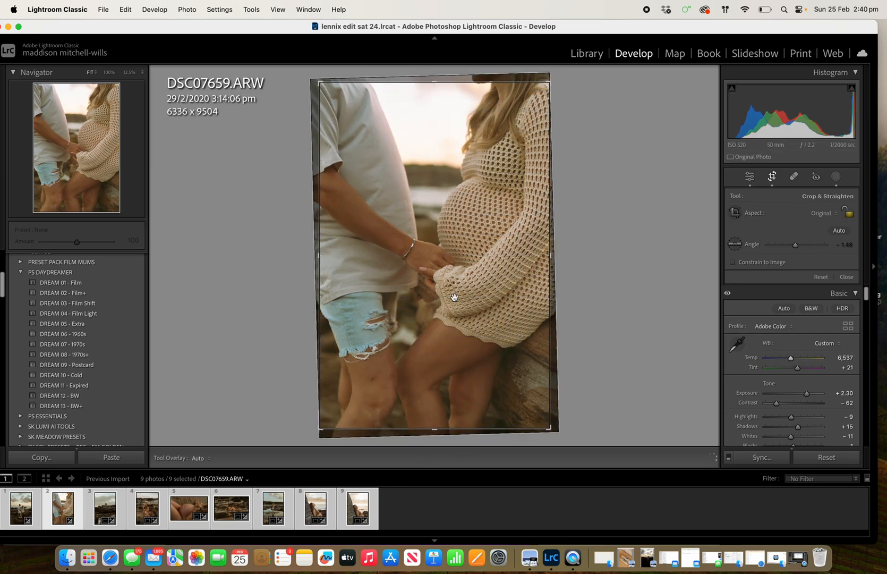
left_click(794, 175)
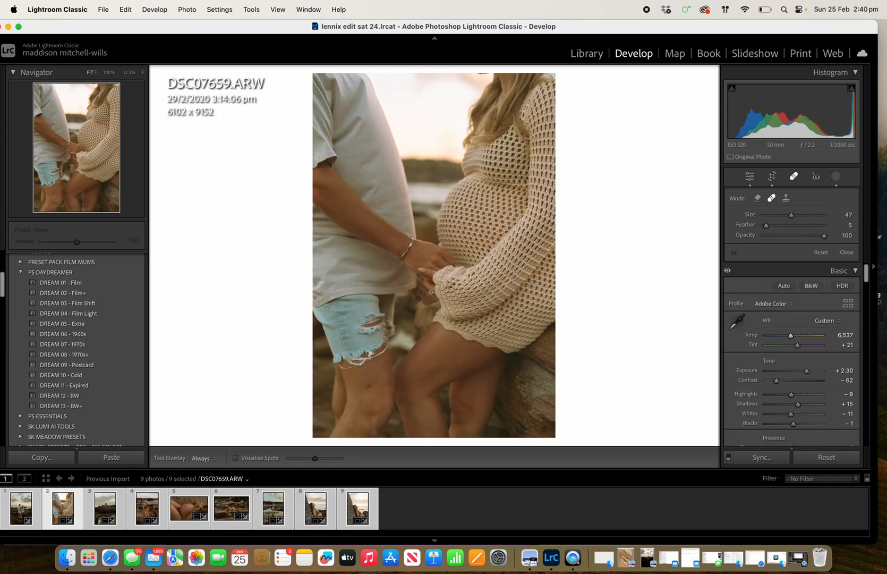
left_click(371, 383)
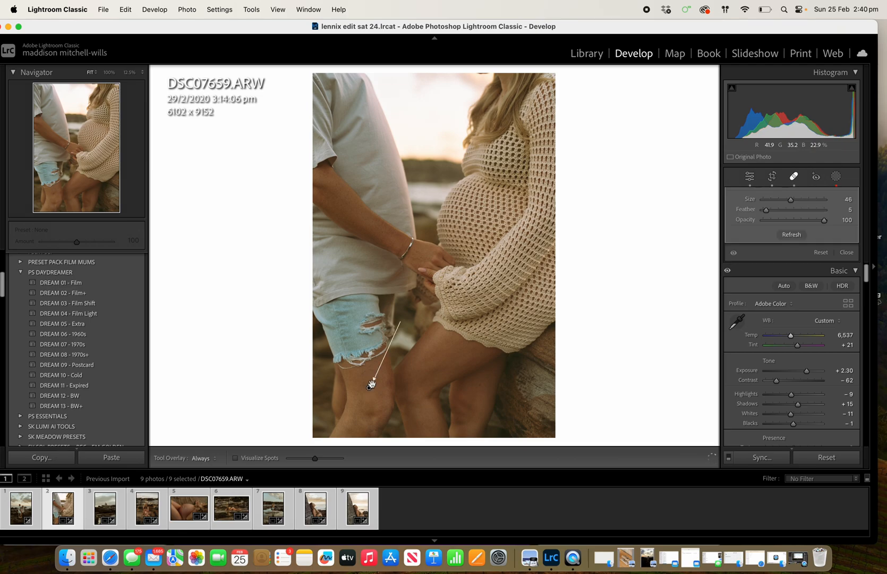
Step: Create a virtual copy of the couple photo DSC07659 and apply the DREAM 11 - Expired preset to the copy
left_click(187, 9)
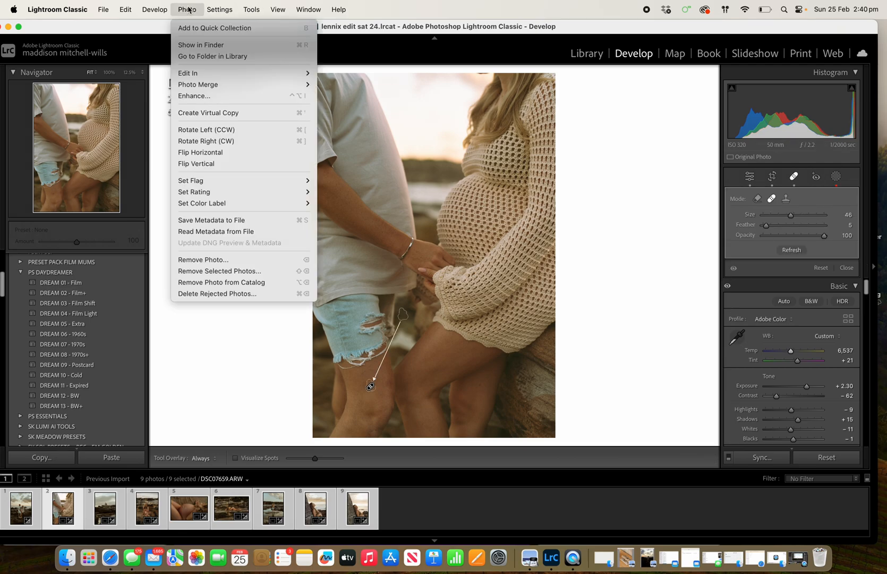
mouse_move(132, 8)
mouse_move(193, 10)
left_click(234, 112)
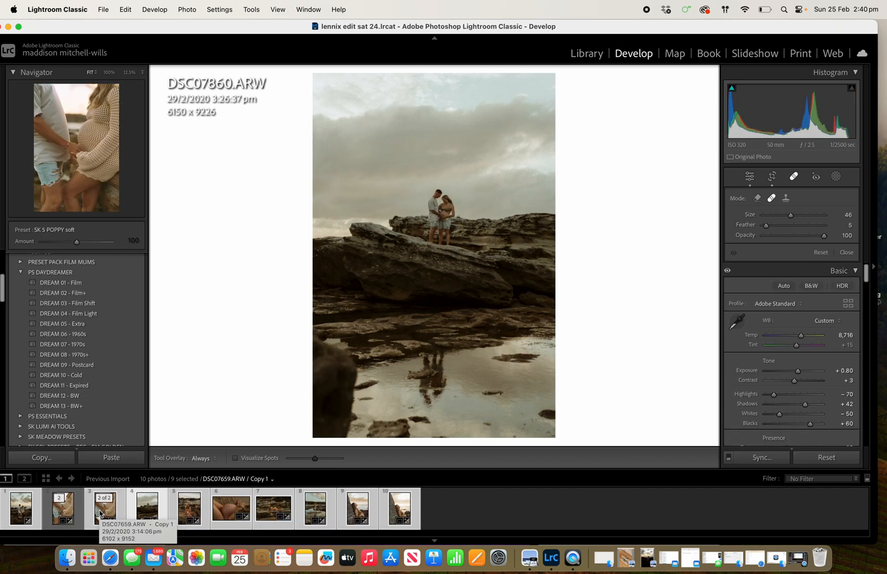
left_click(100, 514)
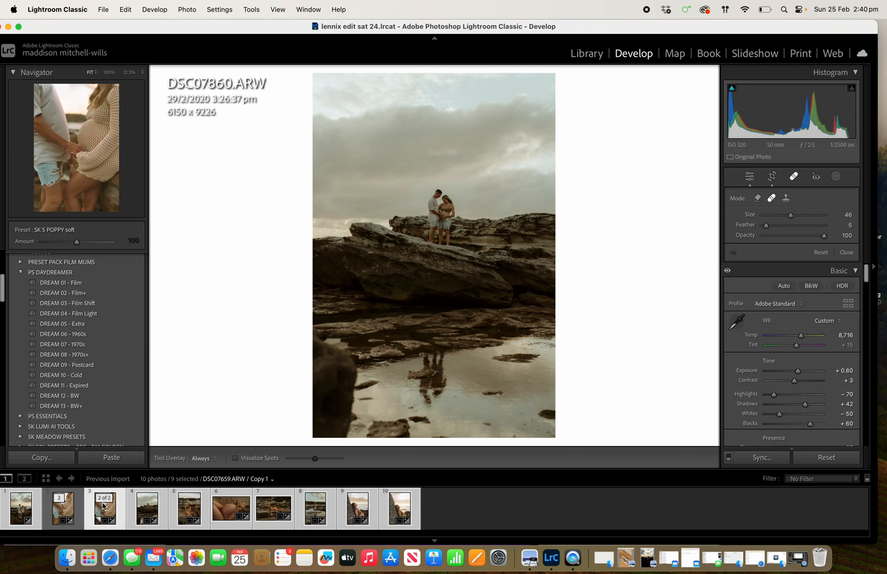
left_click(84, 386)
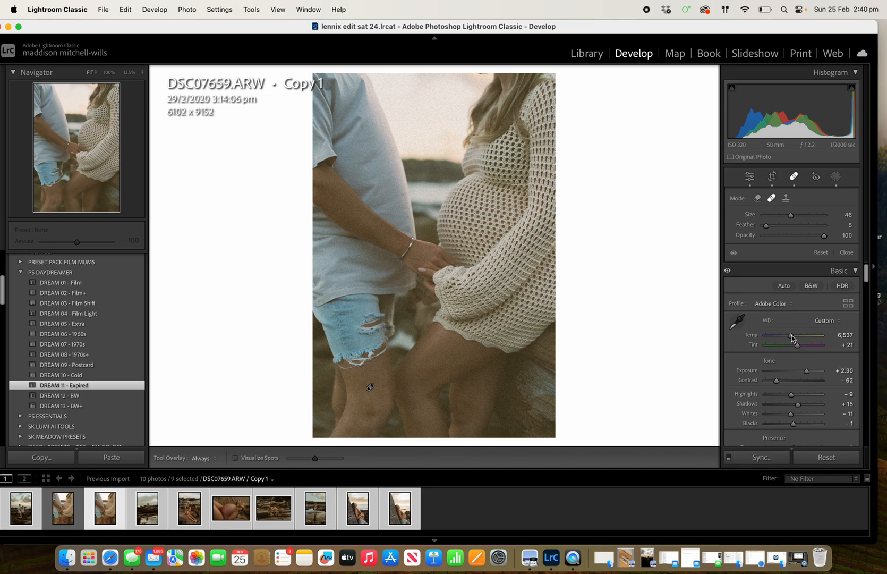
Step: Set the virtual copy's Temp to 9,915 and Exposure to +2.85
left_click_drag(792, 338, 792, 335)
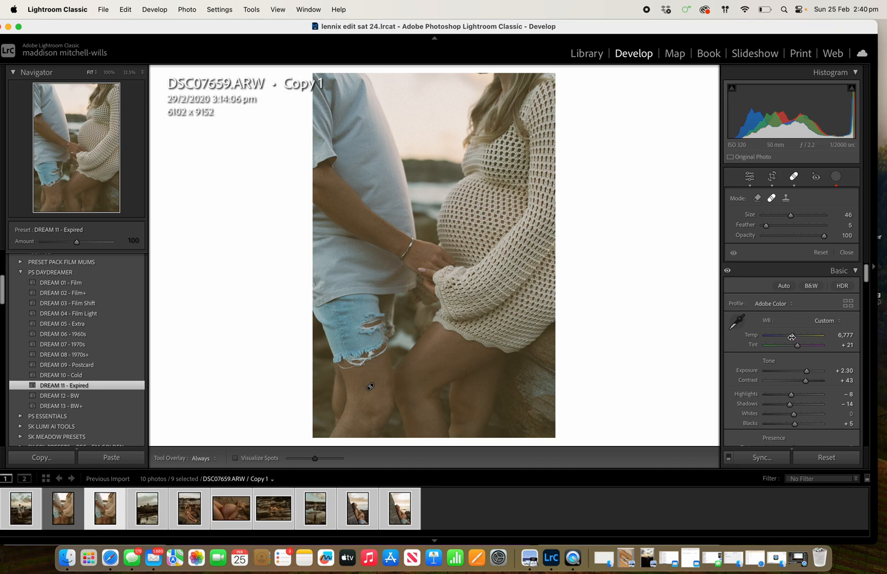
left_click_drag(794, 330, 804, 334)
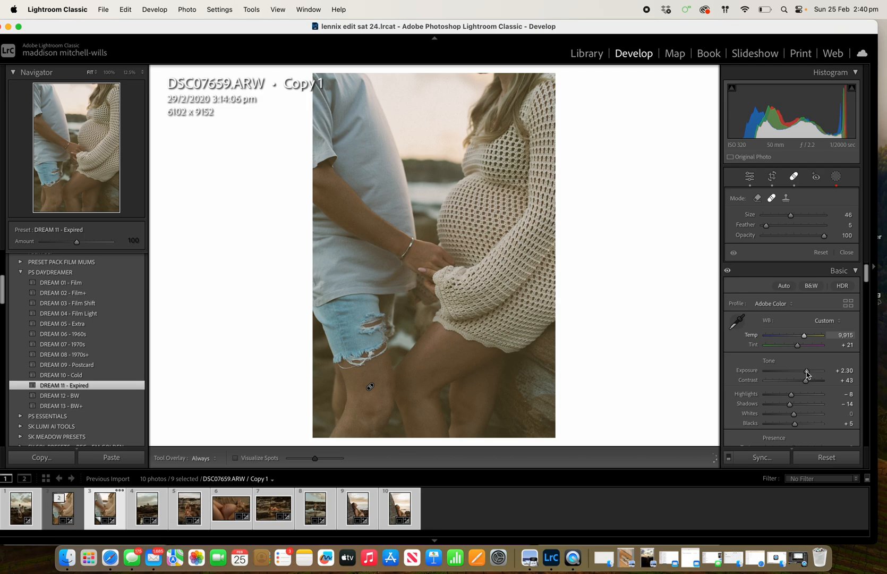
left_click_drag(810, 374, 811, 373)
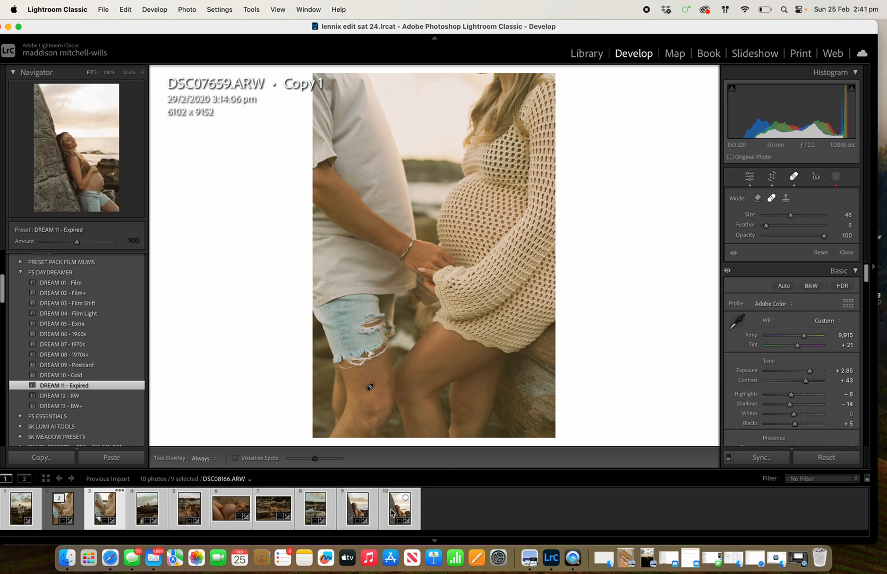
Step: Apply the 1a. Portra 400 - S user preset to photo DSC08159, with Exposure at +1.40 and Temp at 8,691
left_click(358, 510)
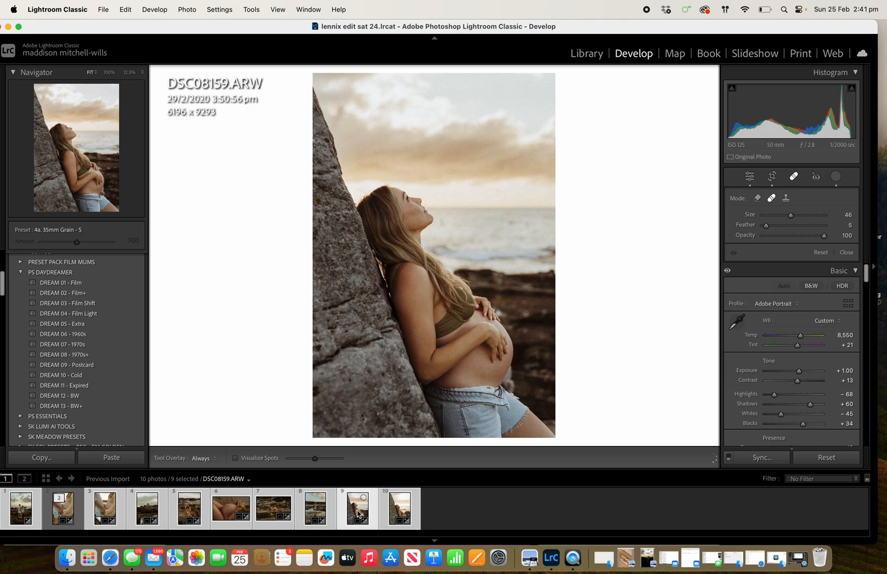
left_click(21, 272)
left_click_drag(2, 281, 1, 260)
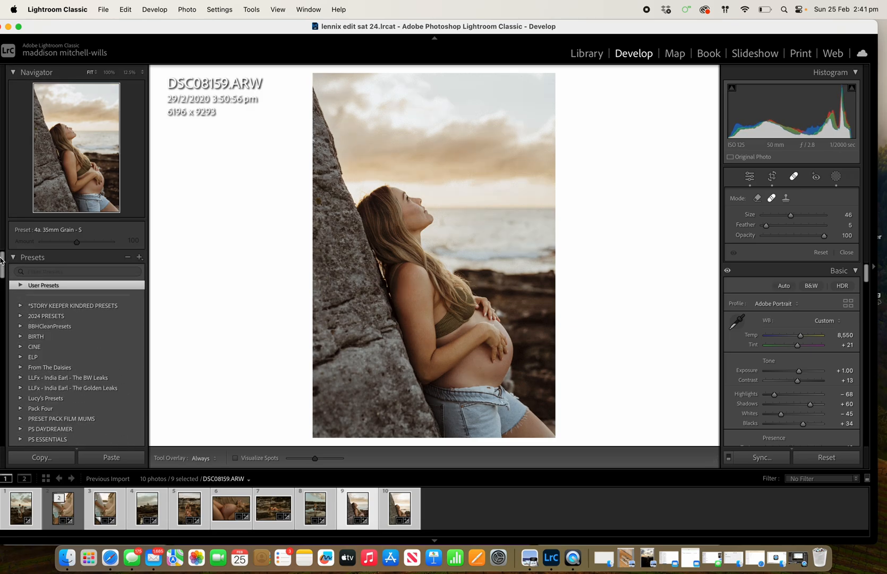
left_click(21, 307)
left_click(20, 286)
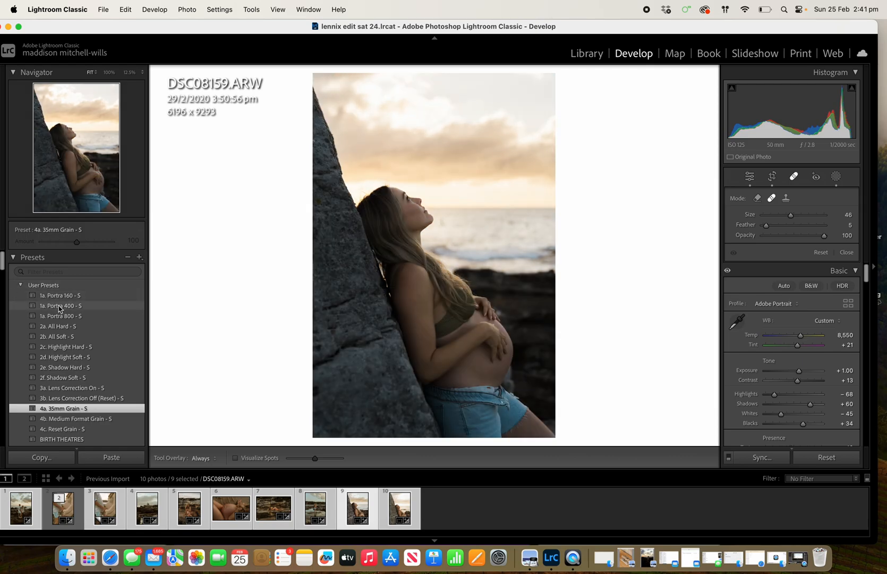
left_click(60, 307)
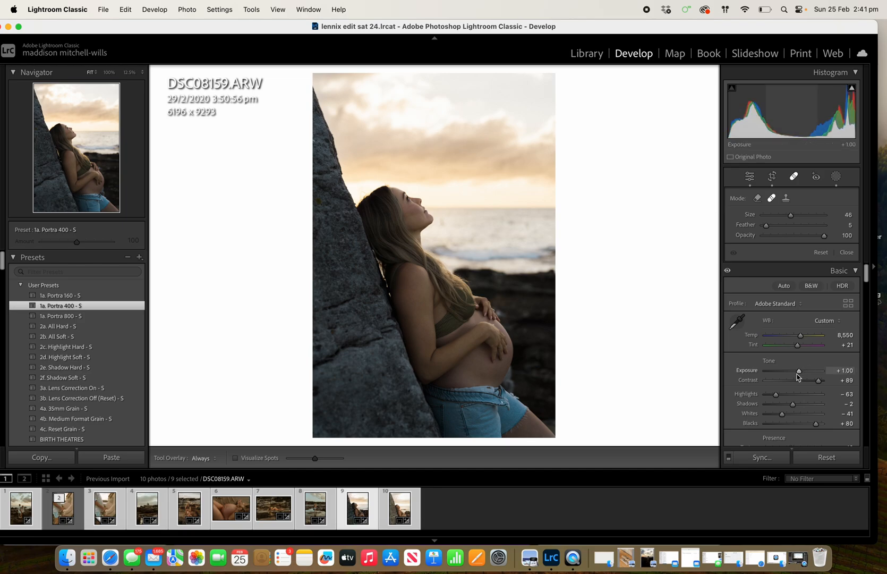
left_click_drag(796, 374, 802, 337)
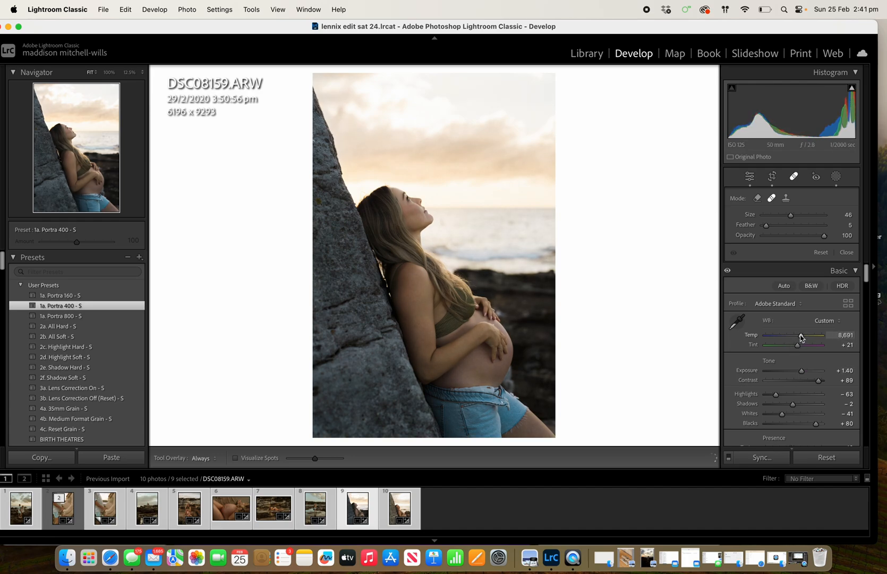
Step: Apply the jess maternity black and white preset from the 2024 PRESETS group to photo DSC08159
left_click(20, 286)
left_click(20, 306)
left_click(20, 316)
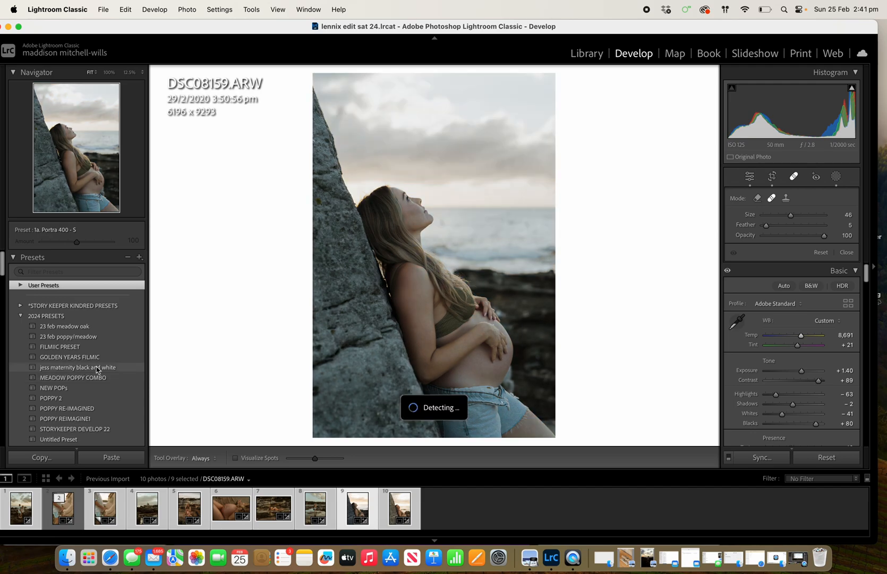
left_click(97, 367)
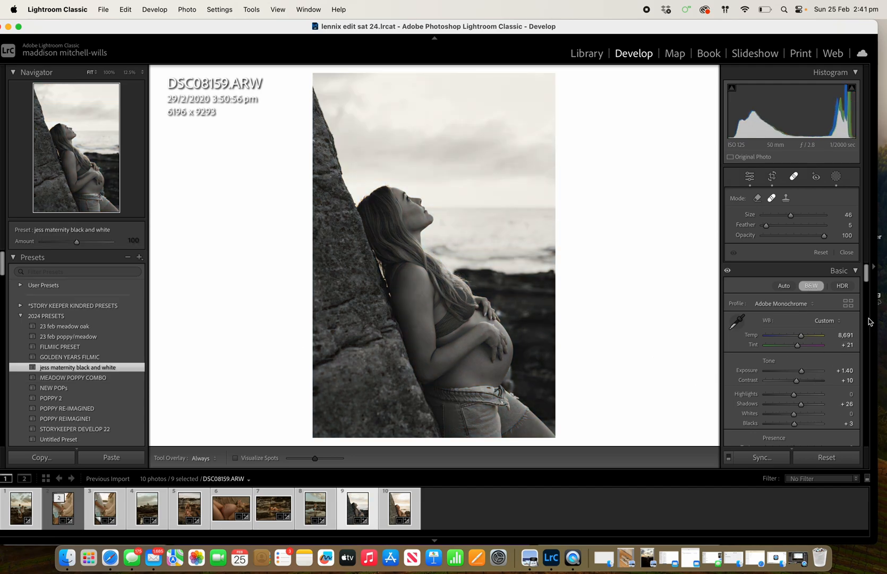
Step: Set the manual noise reduction's Luminance to 42 and its Contrast to 42
left_click_drag(868, 287, 886, 366)
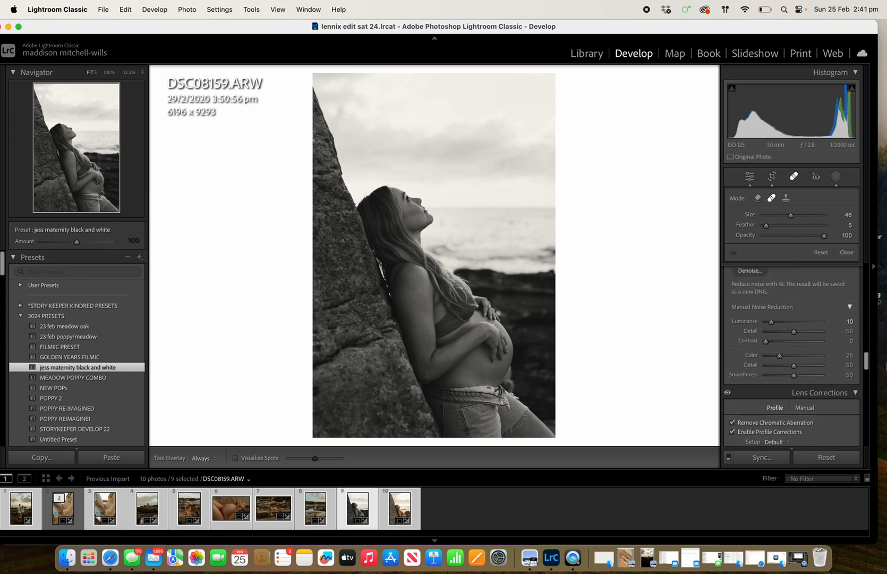
left_click(791, 340)
left_click_drag(773, 322, 773, 324)
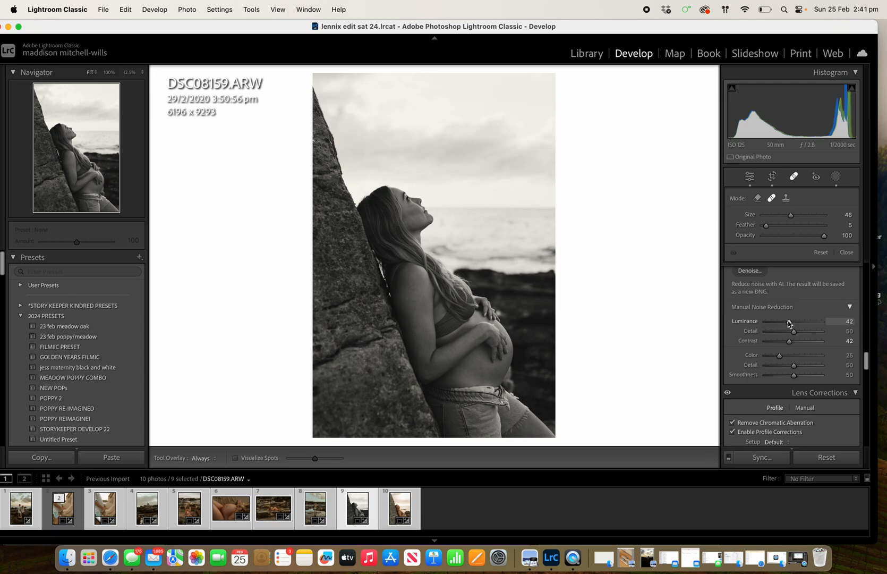
Step: Adjust the black and white photo's basic tone: Temp 7,364, Exposure +1.85, Highlights -81 and Whites +1
left_click_drag(868, 366, 863, 248)
left_click_drag(803, 375, 794, 417)
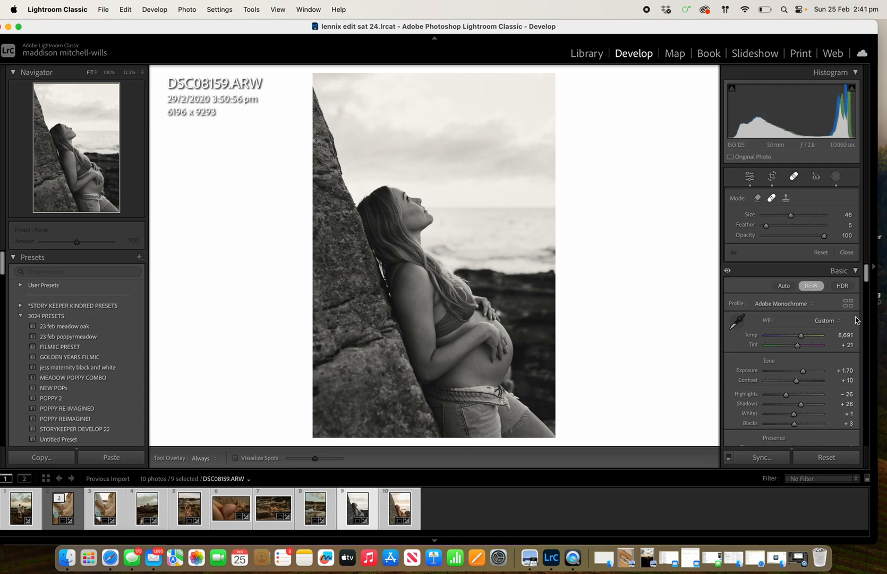
scroll(867, 276, "down", 3)
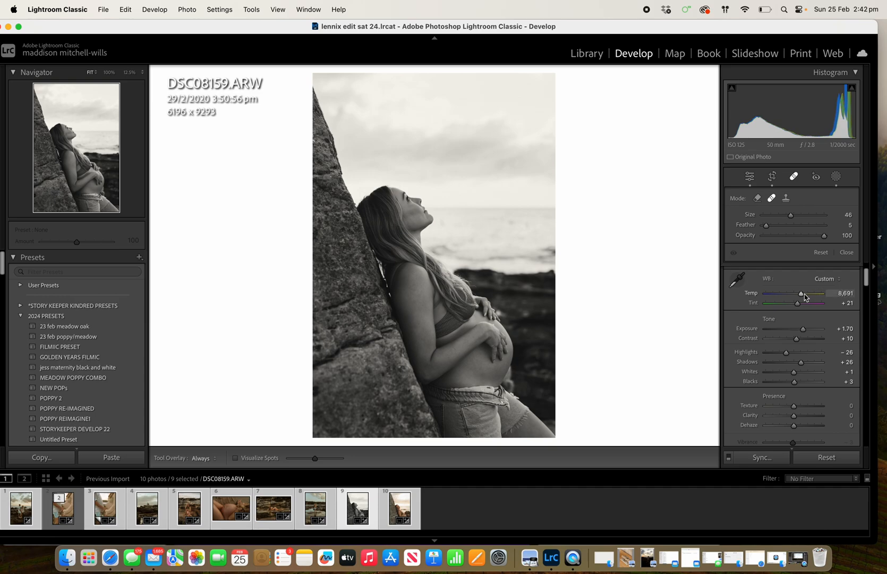
mouse_move(803, 295)
left_mouse_down()
mouse_move(832, 293)
mouse_move(772, 291)
mouse_move(797, 293)
left_mouse_up()
left_click_drag(804, 334, 805, 333)
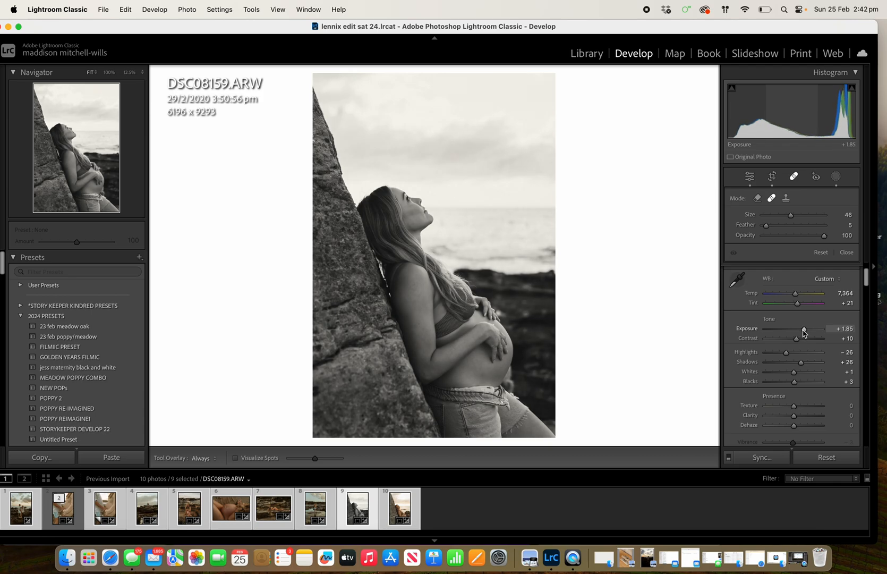
left_click_drag(789, 351, 771, 352)
Step: Lower the tone curve's Darks region to -12
scroll(867, 277, "down", 2)
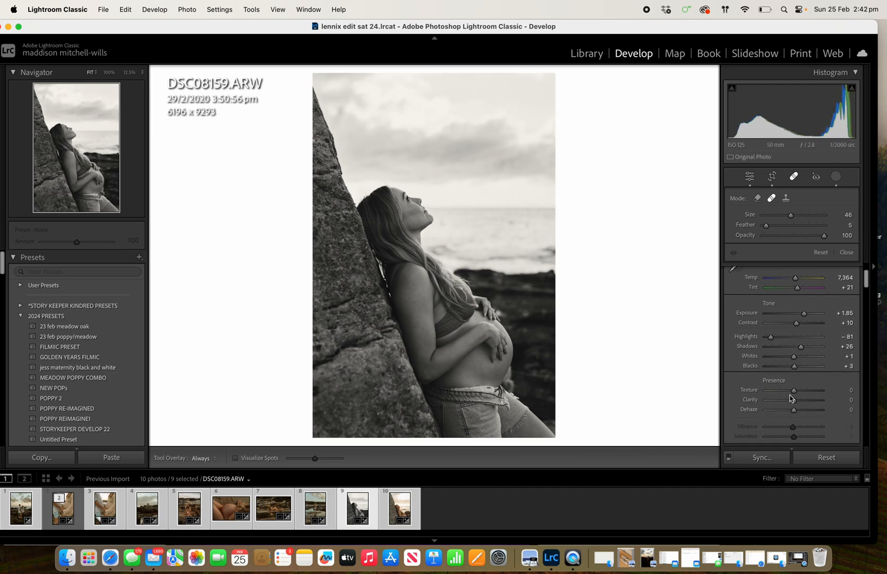
left_click_drag(794, 390, 794, 392)
left_click_drag(867, 276, 867, 309)
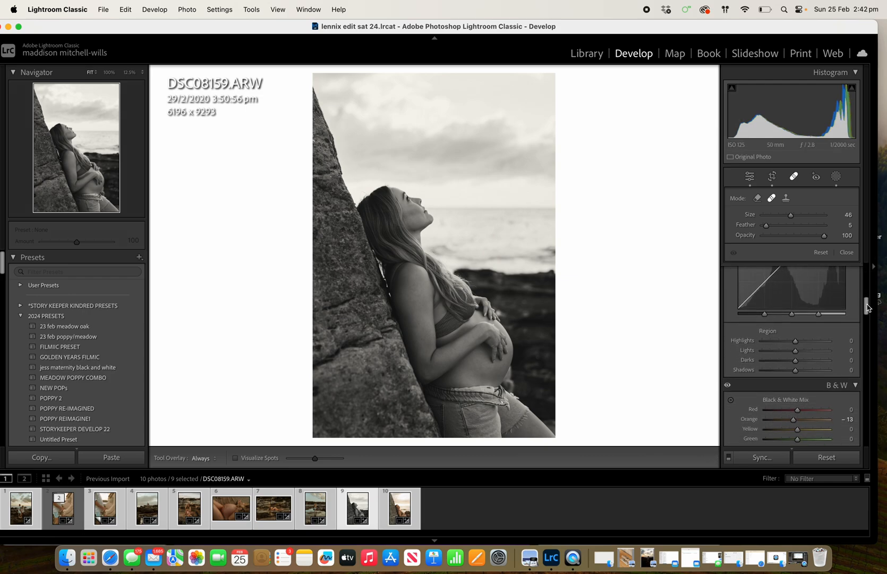
left_click_drag(796, 361, 790, 360)
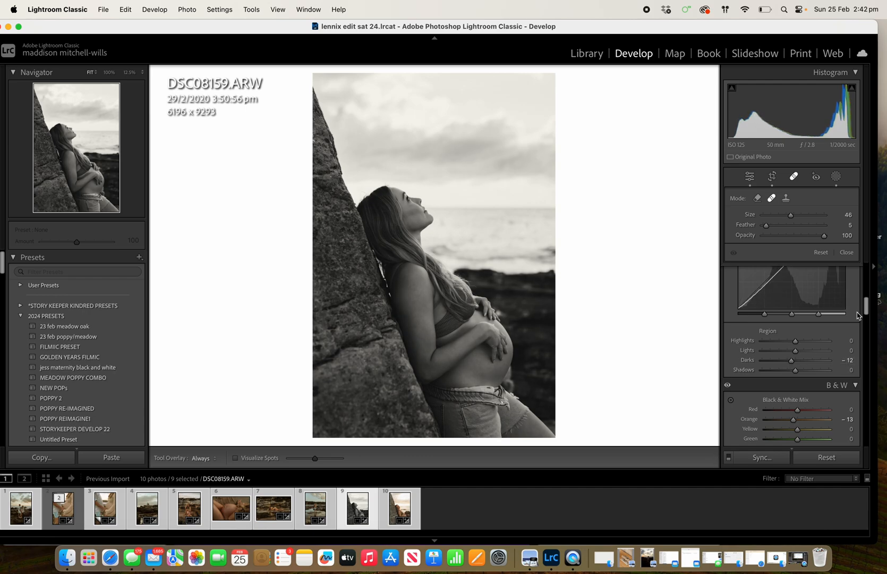
Step: Tighten the photo's crop to 6054 x 9069 and set the Transform Scale to 105
left_click_drag(866, 307, 885, 437)
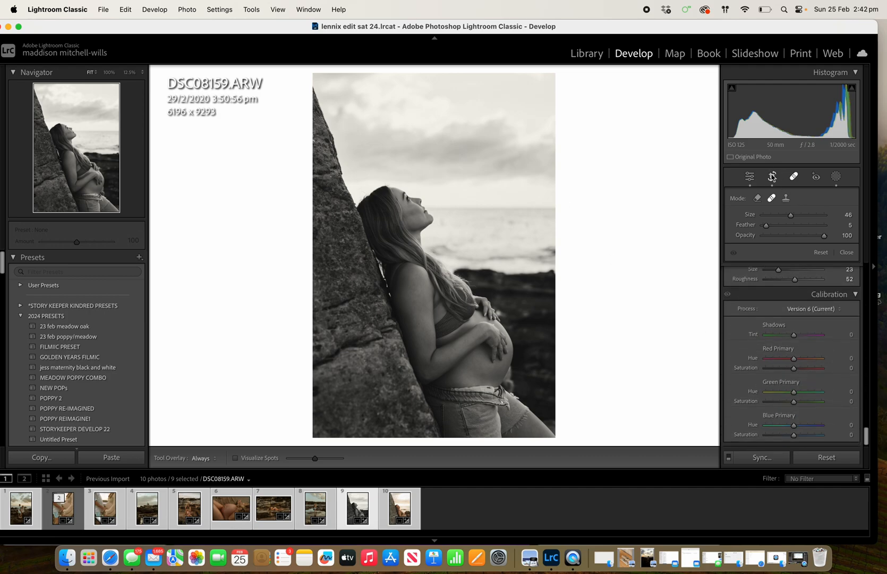
left_click(773, 177)
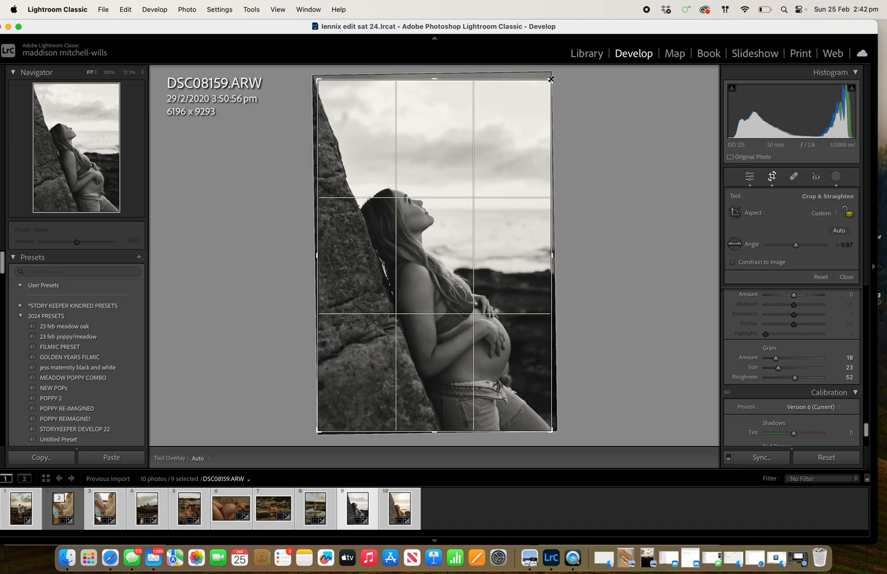
left_click_drag(551, 79, 546, 87)
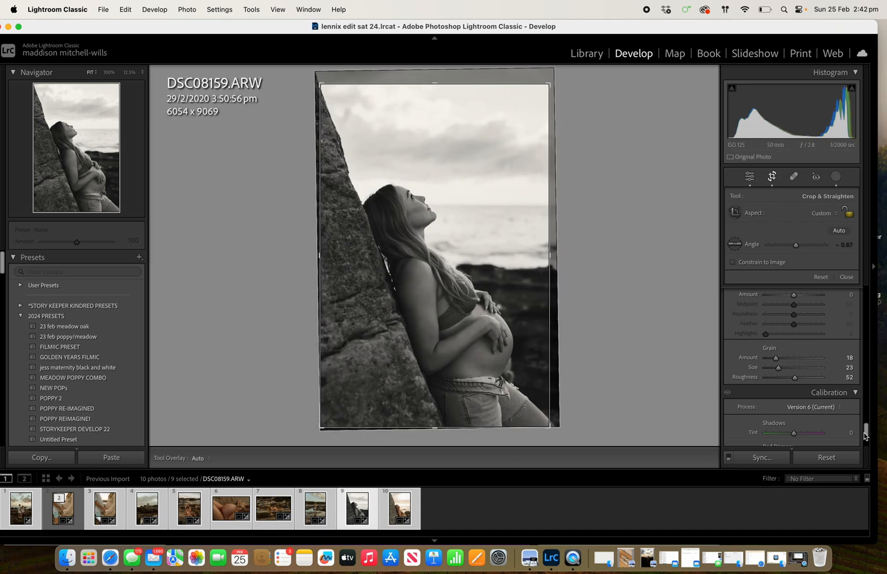
scroll(811, 395, "up", 5)
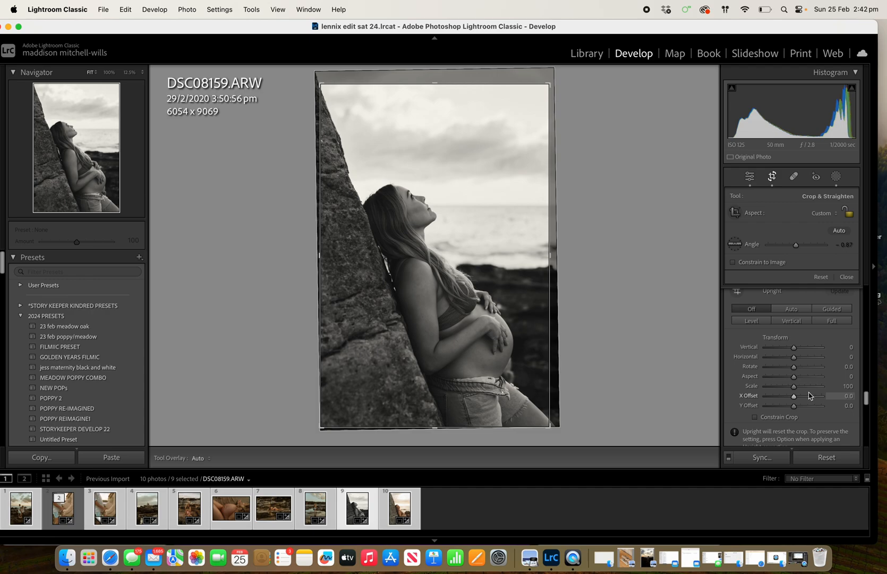
mouse_move(795, 387)
left_mouse_down()
mouse_move(818, 388)
mouse_move(788, 386)
mouse_move(796, 386)
left_mouse_up()
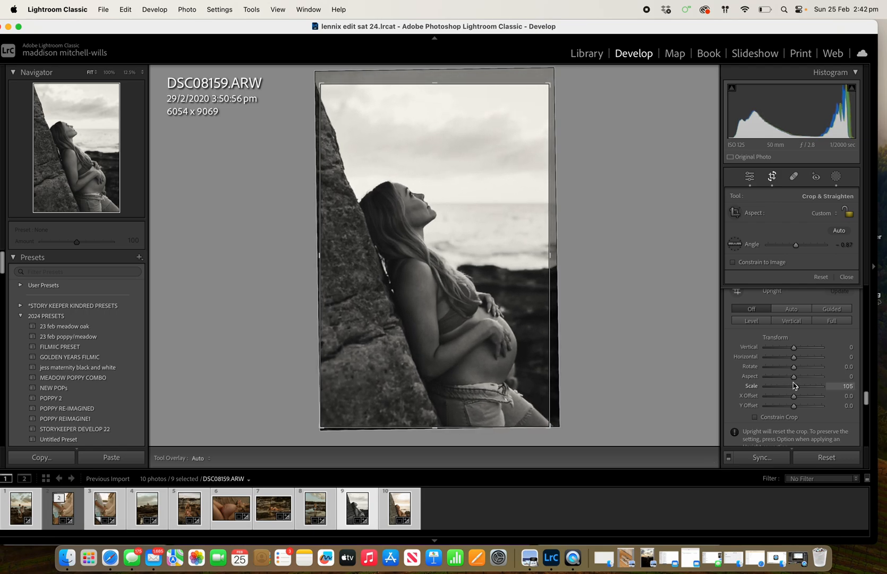